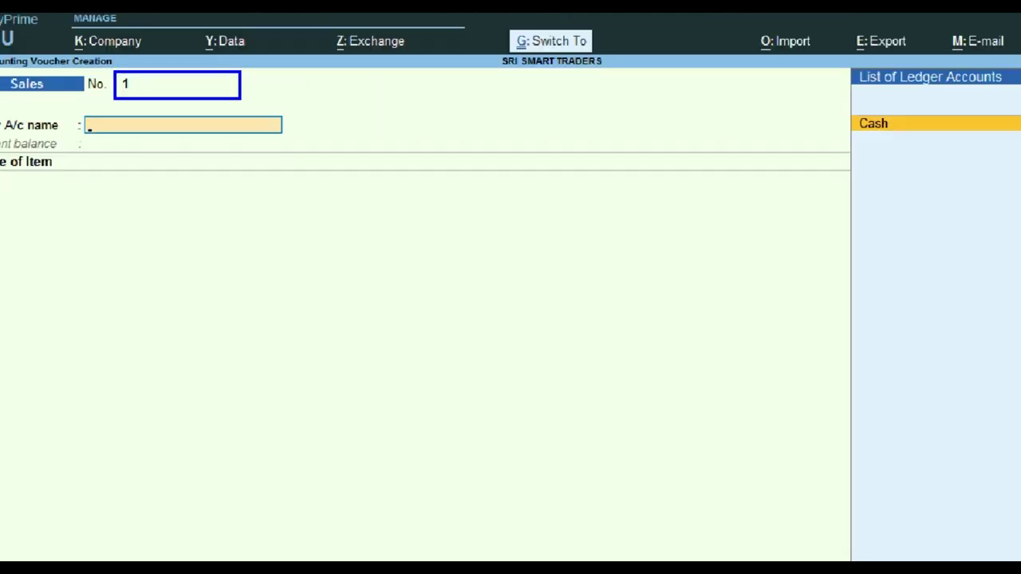
- Quit the sales voucher and open the Sales voucher type for alteration
{"action": "key", "text": "Escape"}
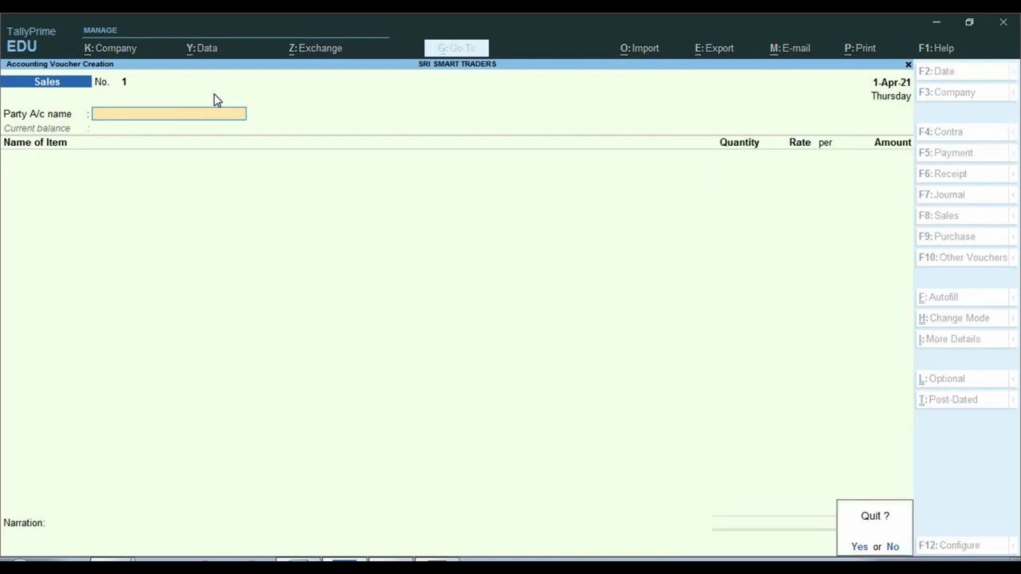
{"action": "key", "text": "y"}
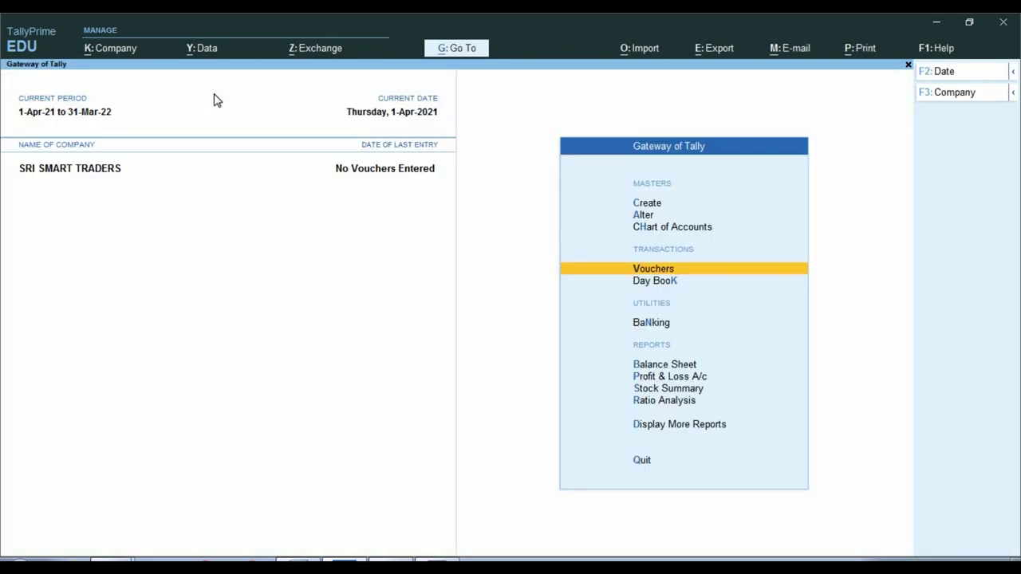
{"action": "key", "text": "Up"}
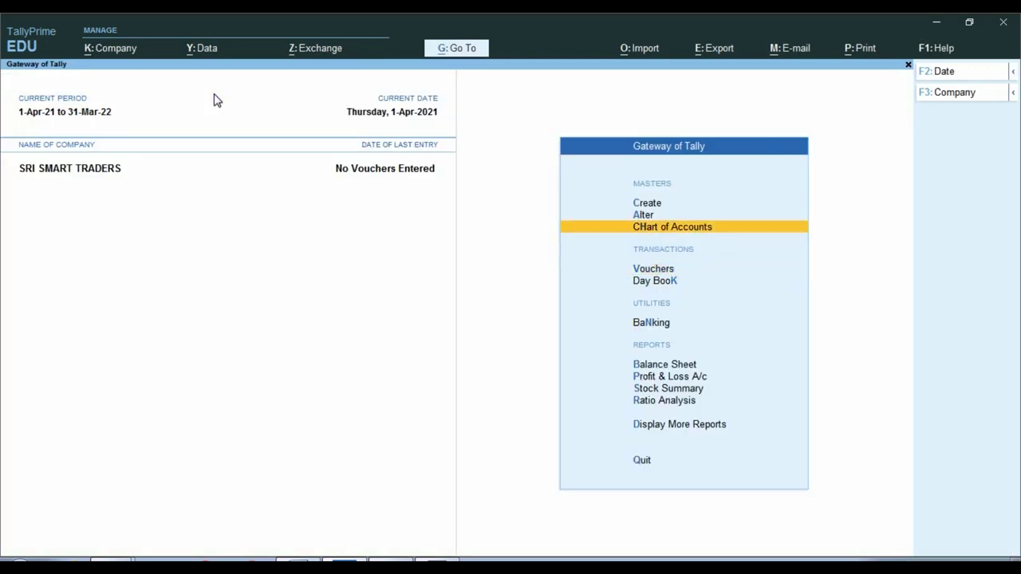
{"action": "key", "text": "Up"}
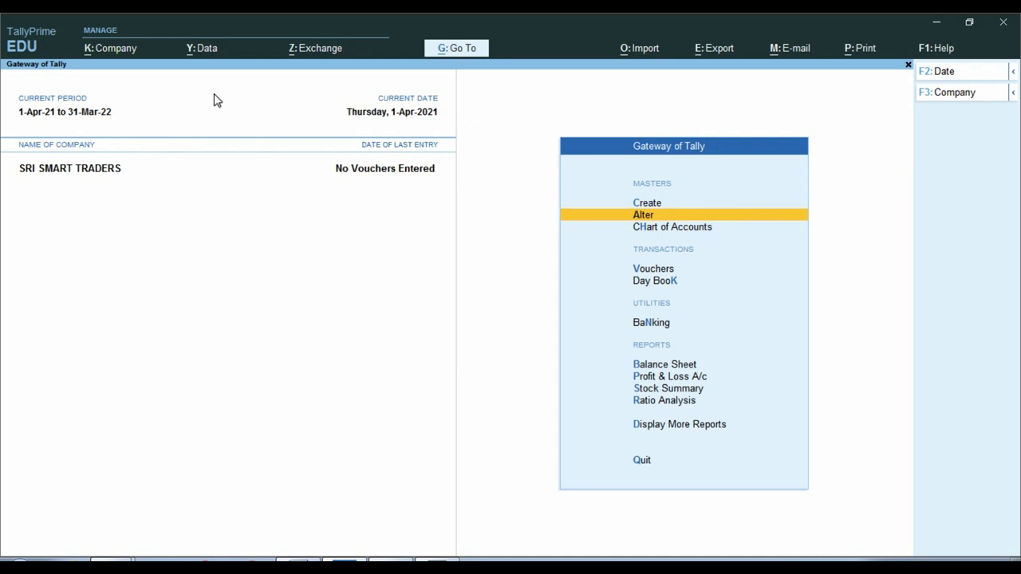
{"action": "key", "text": "Return"}
{"action": "key", "text": "Down"}
{"action": "key", "text": "Down"}
{"action": "key", "text": "Down"}
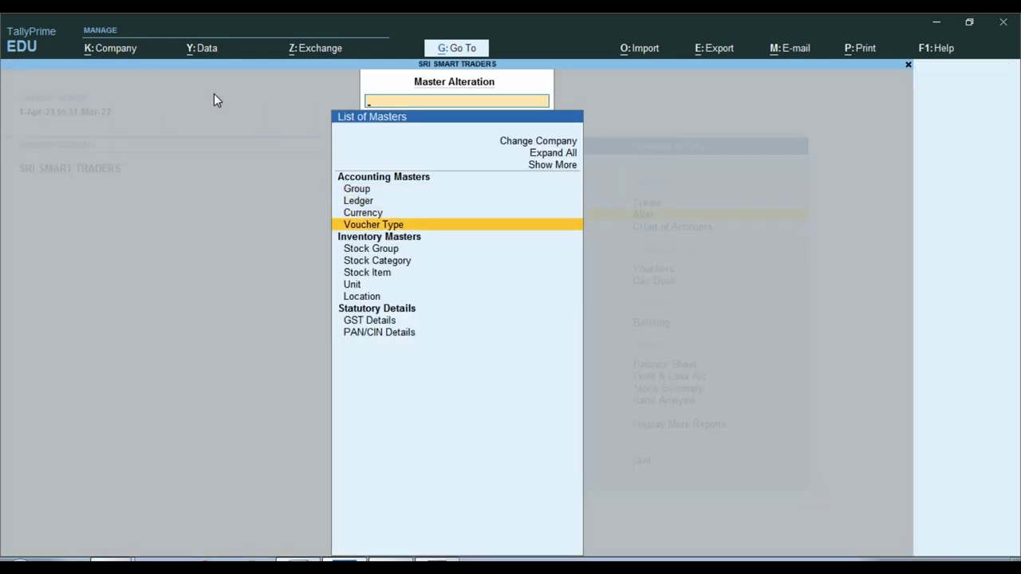
{"action": "key", "text": "Return"}
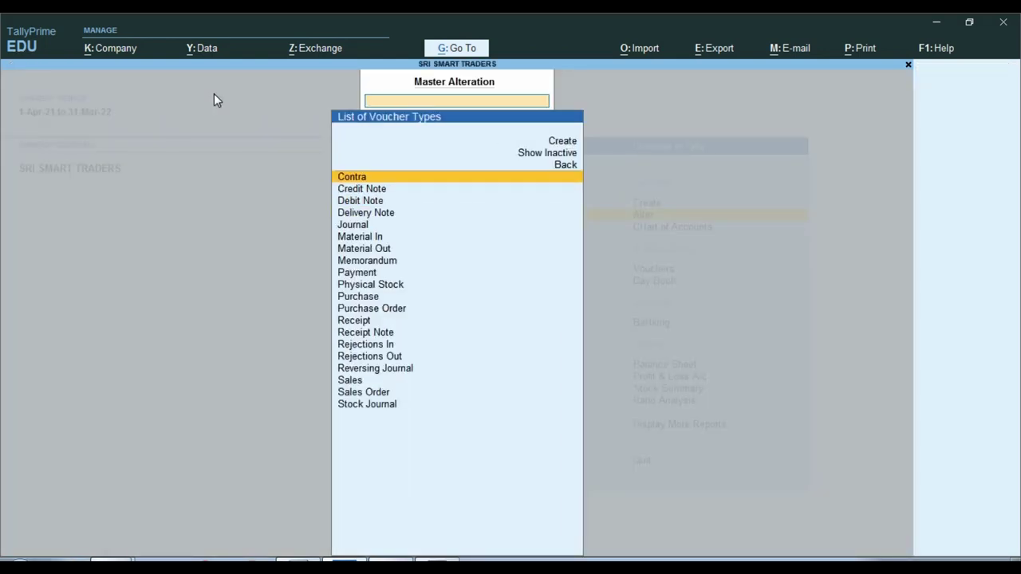
{"action": "type", "text": "SAL"}
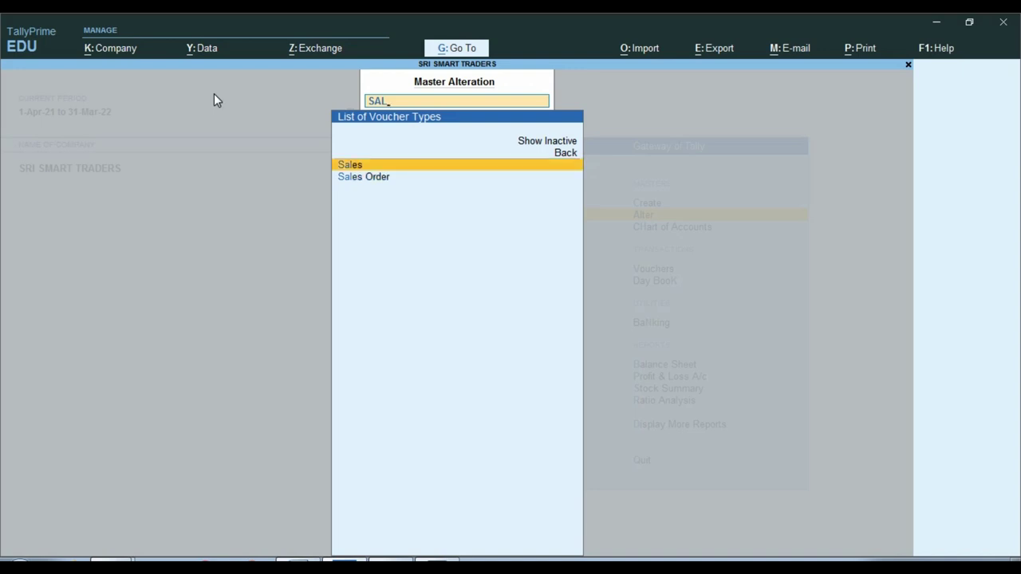
{"action": "key", "text": "Return"}
- Set the Sales voucher type's numbering method to Manual, turn on Prevent duplicates, and save it
{"action": "key", "text": "Return"}
{"action": "key", "text": "Return"}
{"action": "key", "text": "Return"}
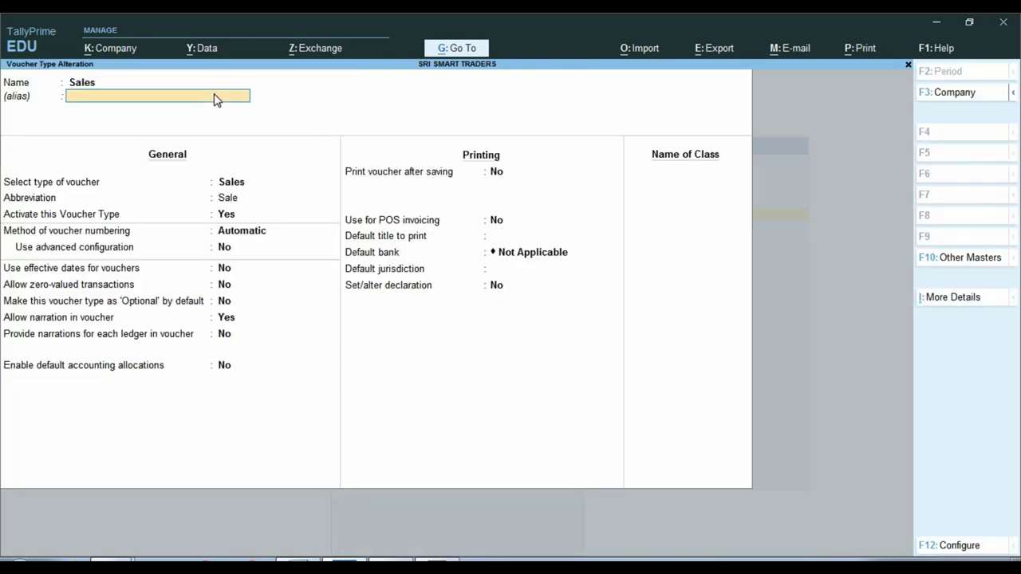
{"action": "key", "text": "Return"}
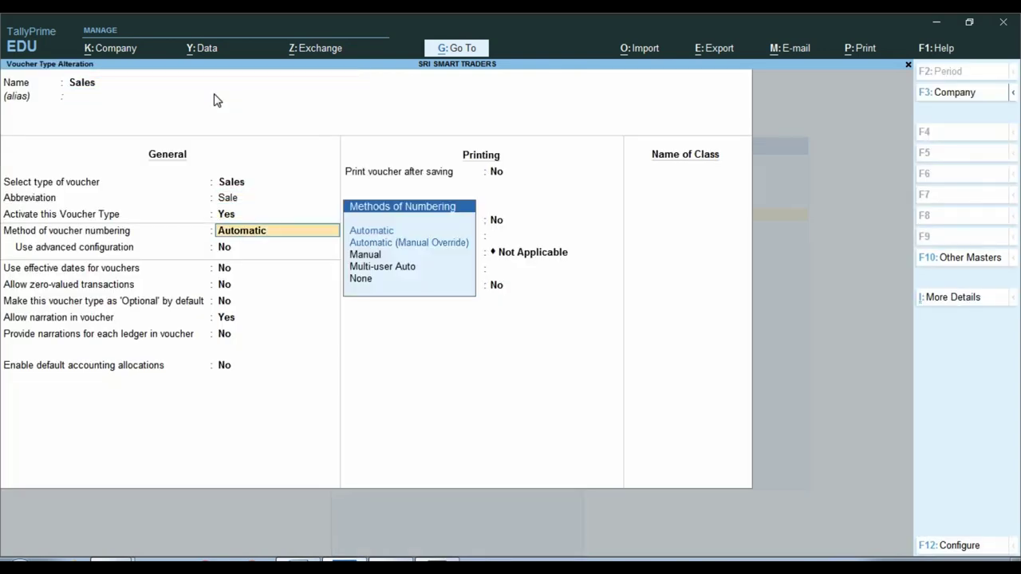
{"action": "key", "text": "ctrl"}
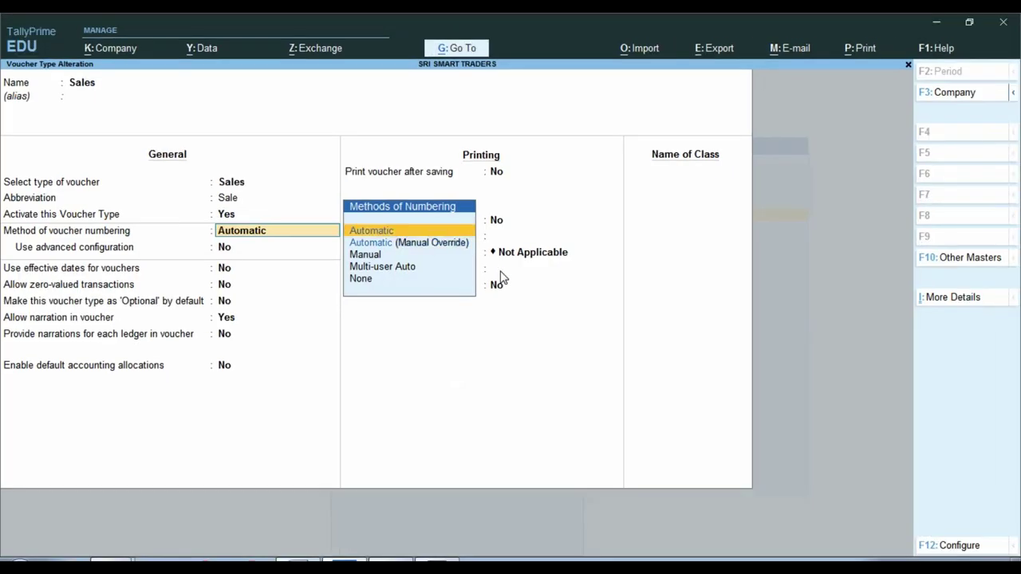
{"action": "key", "text": "Down"}
{"action": "key", "text": "Down"}
{"action": "key", "text": "Return"}
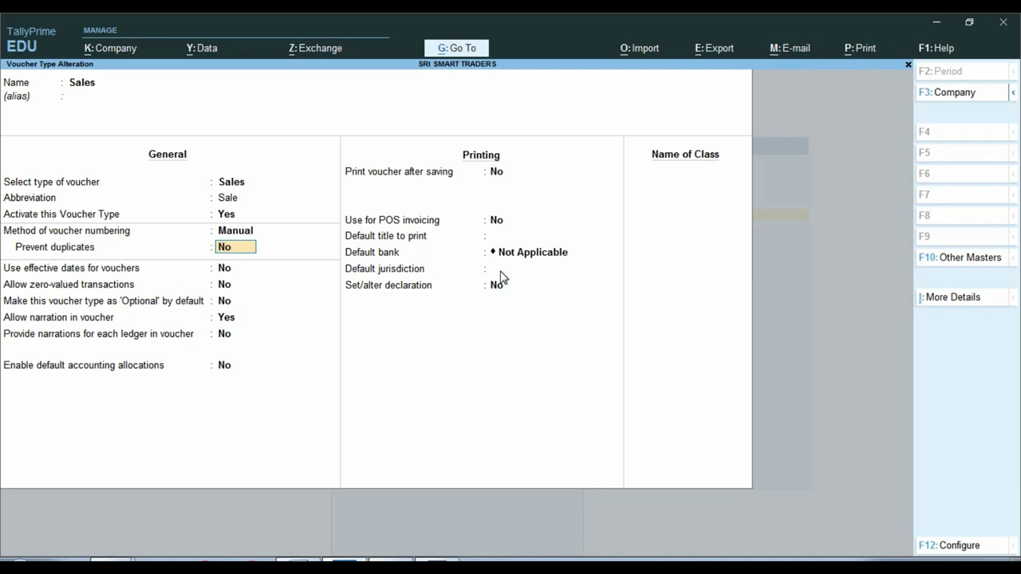
{"action": "key", "text": "y"}
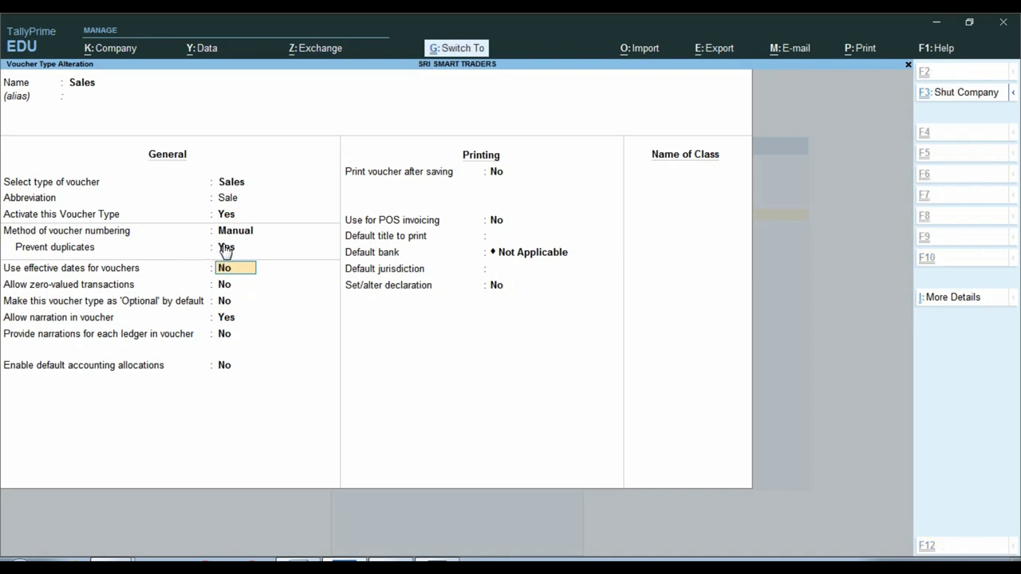
{"action": "key", "text": "ctrl+a"}
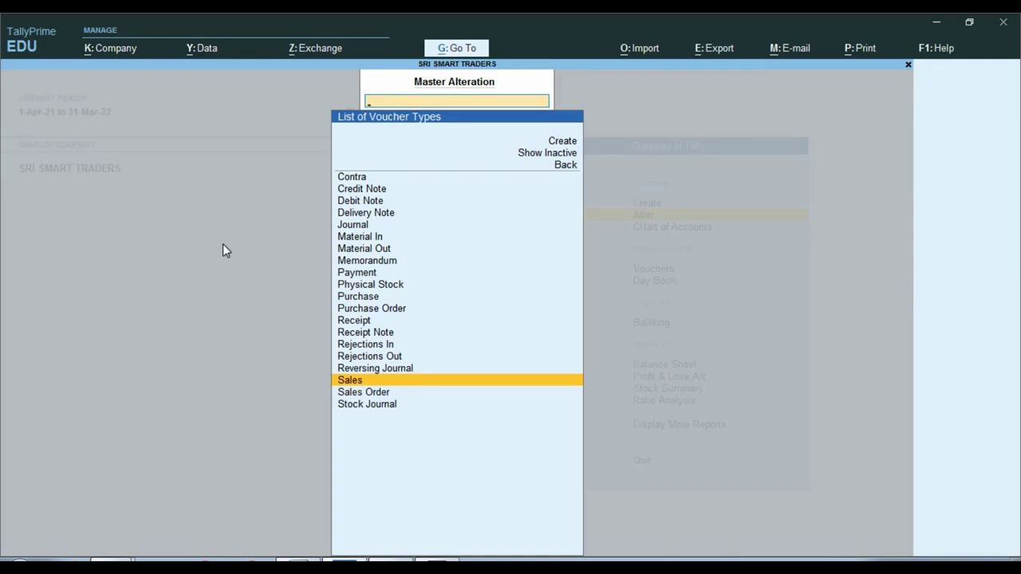
- Start a new sales voucher and enter 0001 as its voucher number
{"action": "key", "text": "Escape"}
{"action": "key", "text": "Down"}
{"action": "key", "text": "Down"}
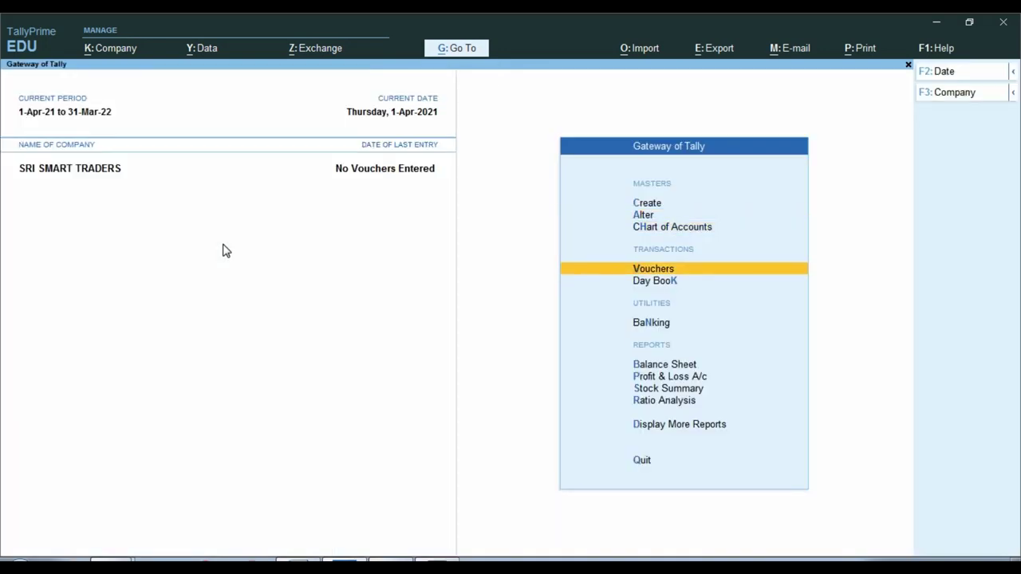
{"action": "key", "text": "Return"}
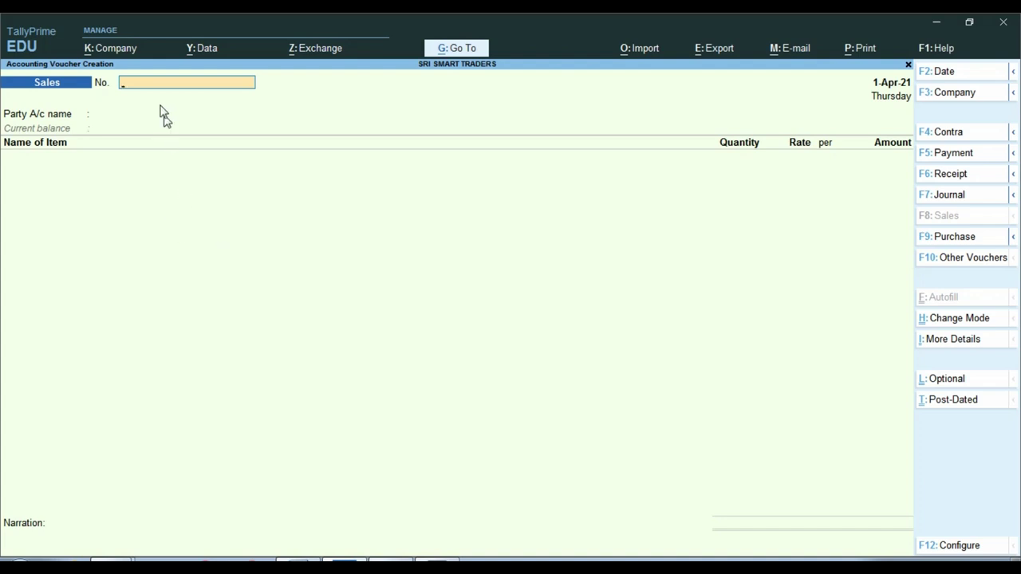
{"action": "left_click", "coordinate": [129, 80], "text": "ctrl"}
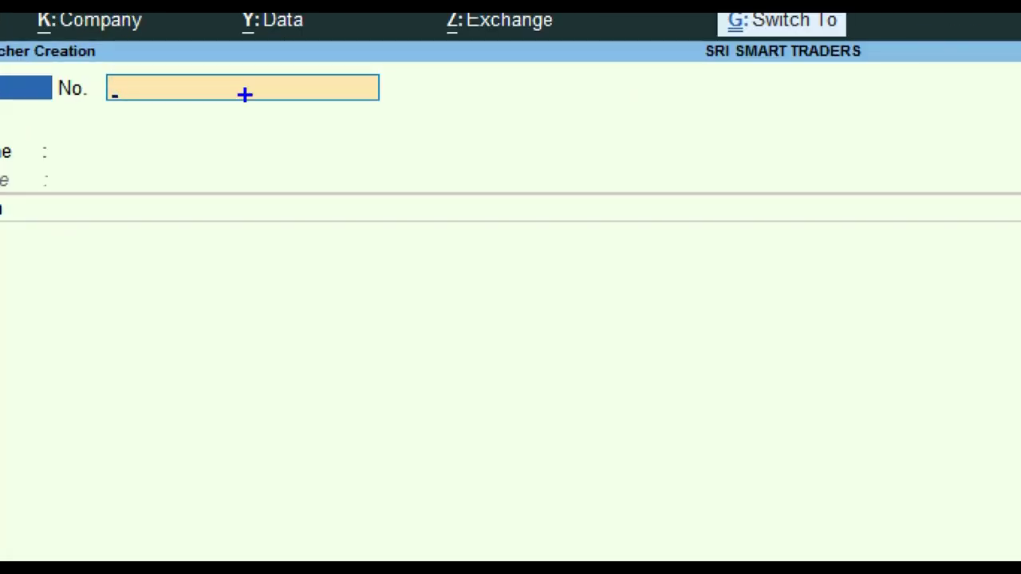
{"action": "type", "text": "000"}
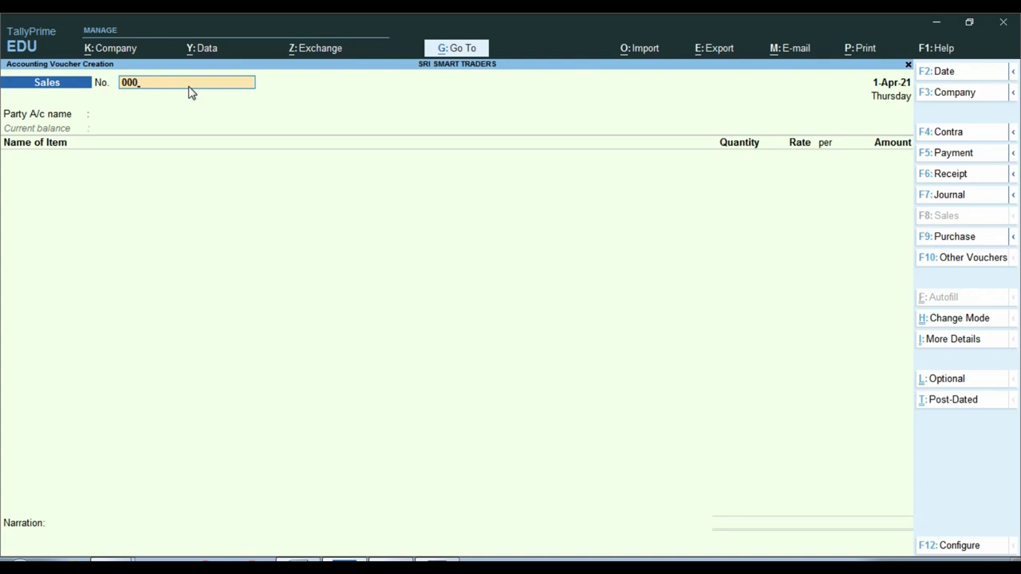
{"action": "type", "text": "1"}
{"action": "key", "text": "Return"}
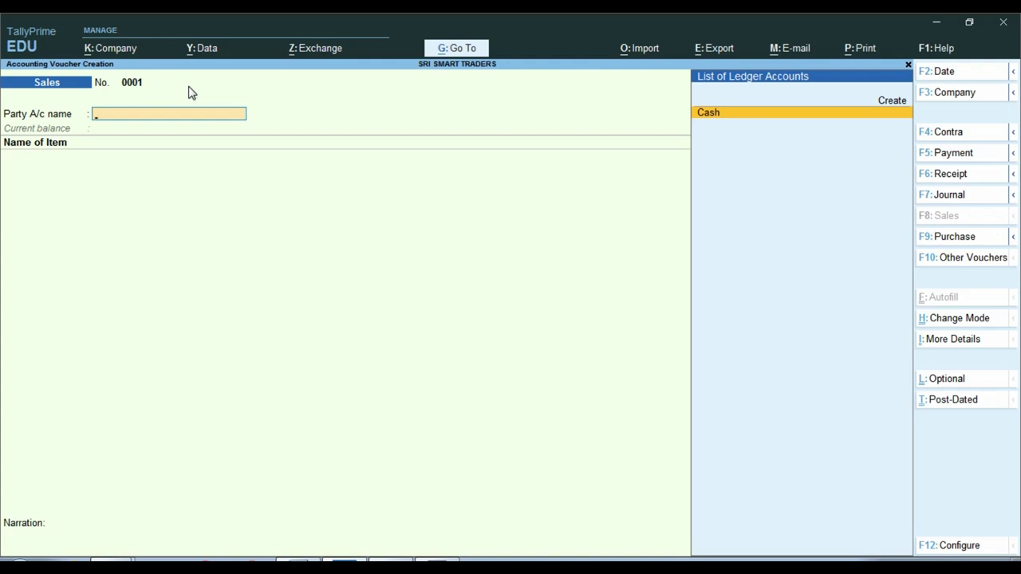
- Change the sales voucher's number to STC/001 and quit the voucher without saving
{"action": "key", "text": "BackSpace"}
{"action": "key", "text": "BackSpace"}
{"action": "key", "text": "BackSpace"}
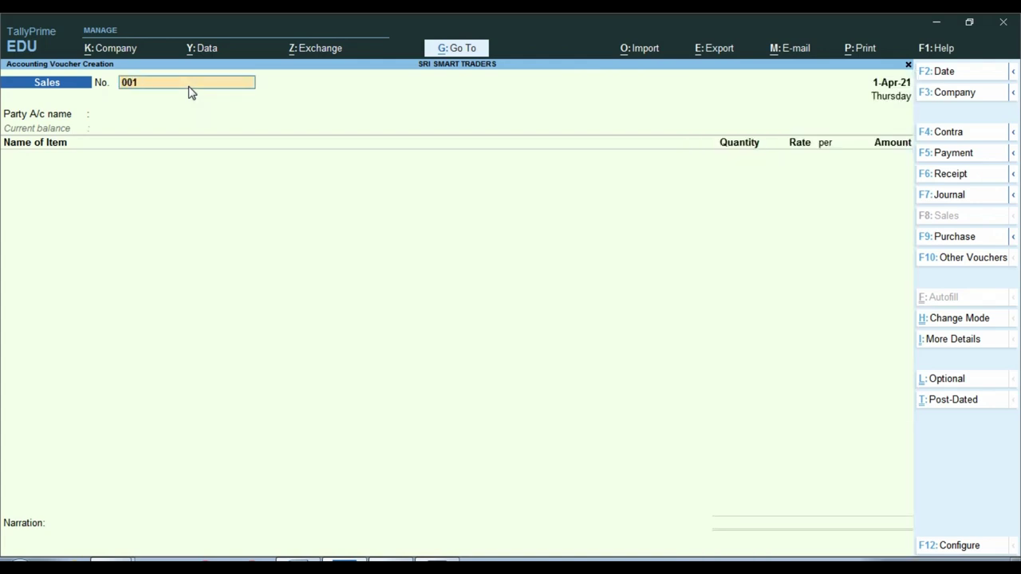
{"action": "key", "text": "Return"}
{"action": "key", "text": "BackSpace"}
{"action": "type", "text": "STC/001"}
{"action": "key", "text": "Return"}
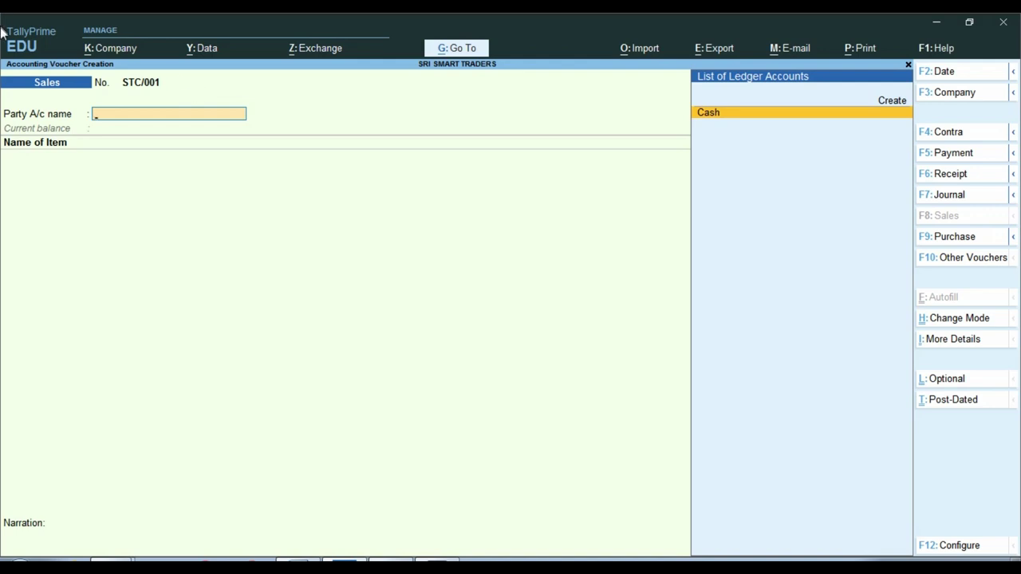
{"action": "key", "text": "ctrl"}
{"action": "key", "text": "Escape"}
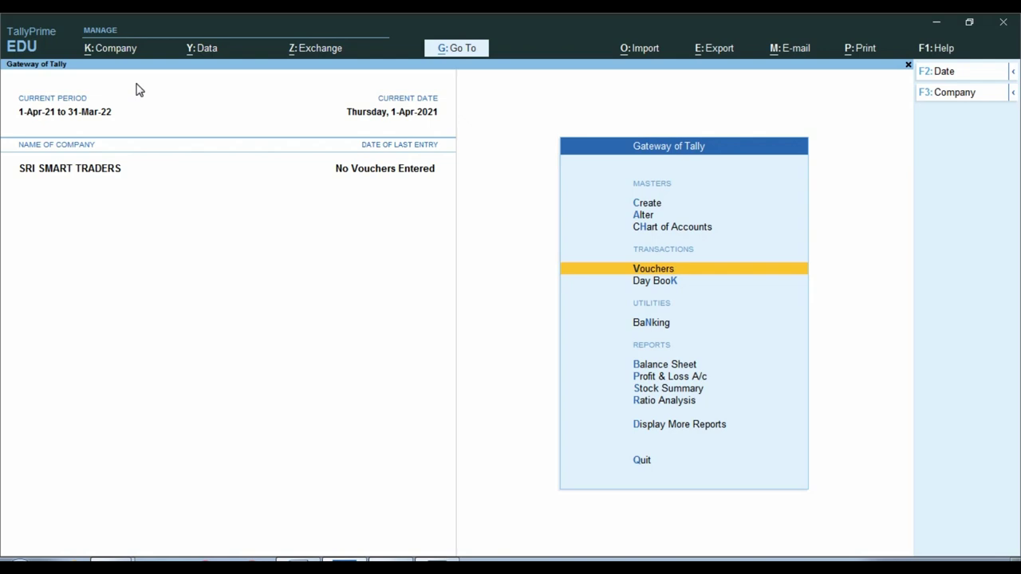
- Reopen the Sales voucher type from the master alteration list
{"action": "key", "text": "Up"}
{"action": "key", "text": "Up"}
{"action": "key", "text": "Return"}
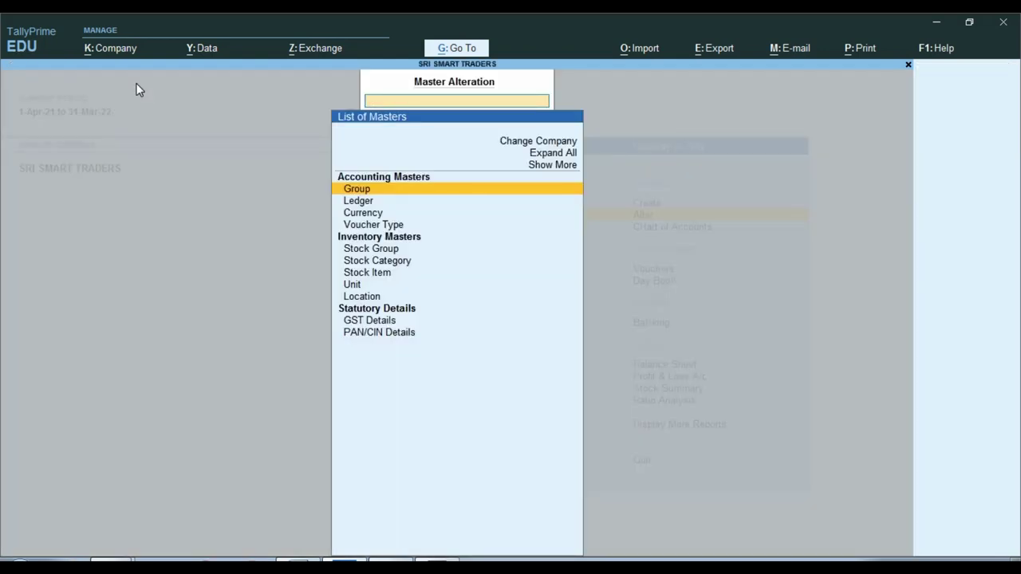
{"action": "key", "text": "Down"}
{"action": "key", "text": "Down"}
{"action": "key", "text": "Down"}
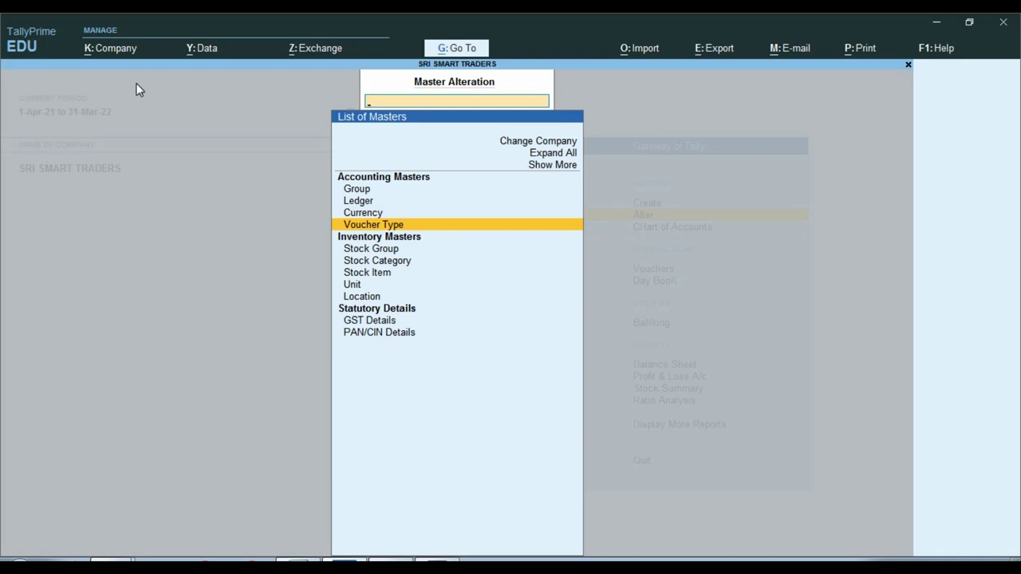
{"action": "key", "text": "Return"}
{"action": "key", "text": "Down"}
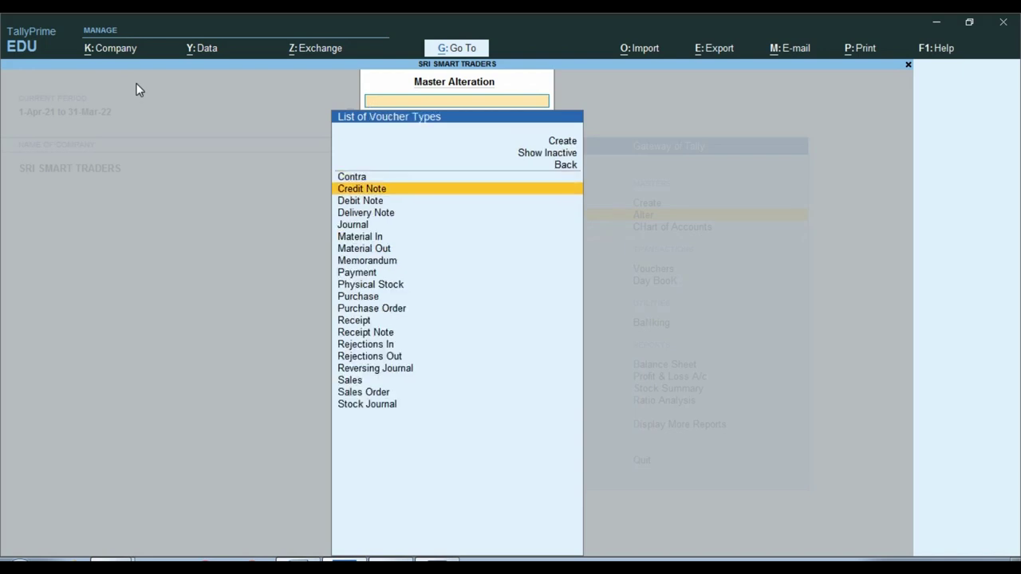
{"action": "type", "text": "sal"}
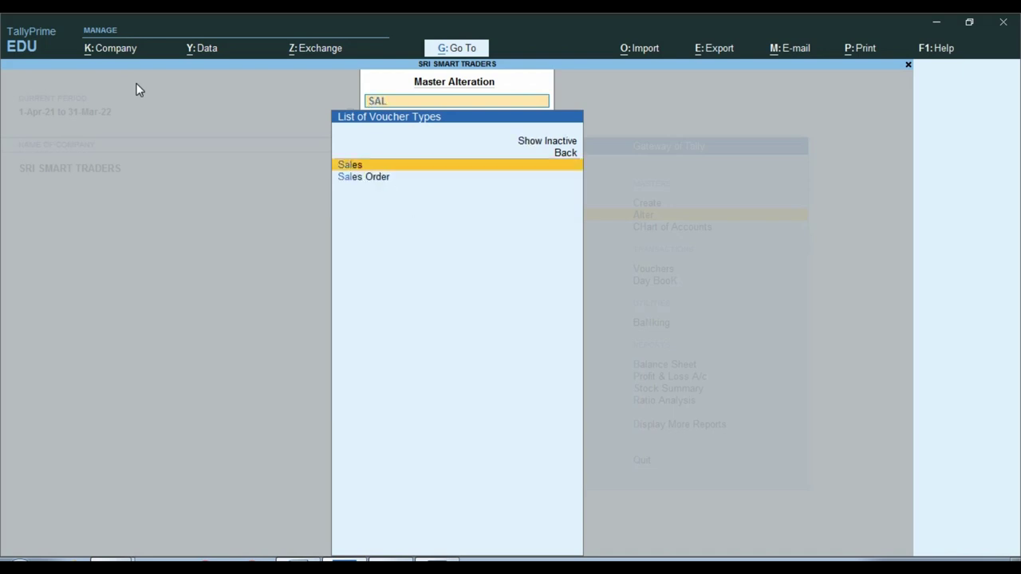
{"action": "key", "text": "Return"}
- Set the method of voucher numbering to Automatic and enable its advanced configuration
{"action": "key", "text": "Return"}
{"action": "key", "text": "Return"}
{"action": "key", "text": "Return"}
{"action": "key", "text": "Return"}
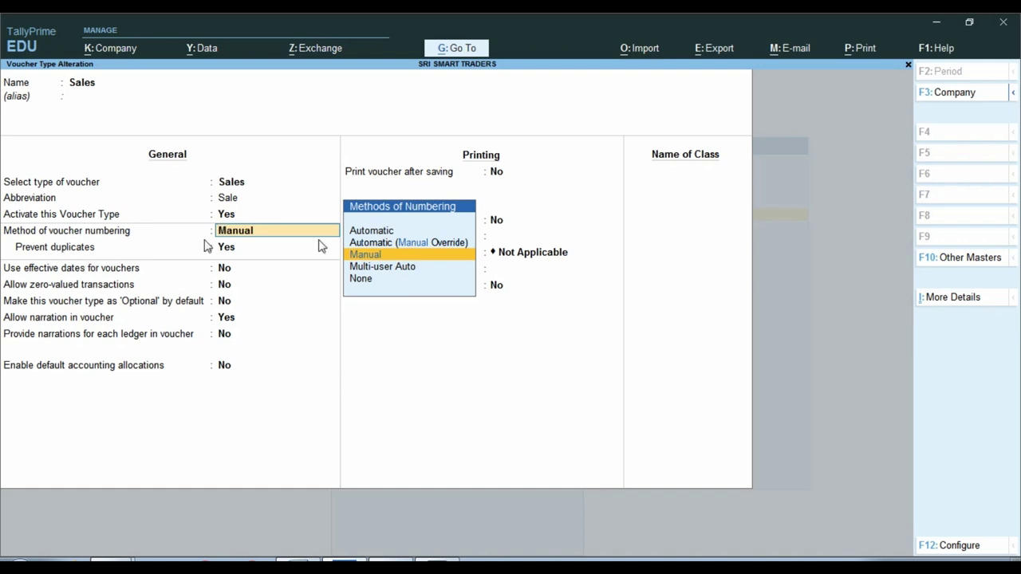
{"action": "key", "text": "Up"}
{"action": "key", "text": "Up"}
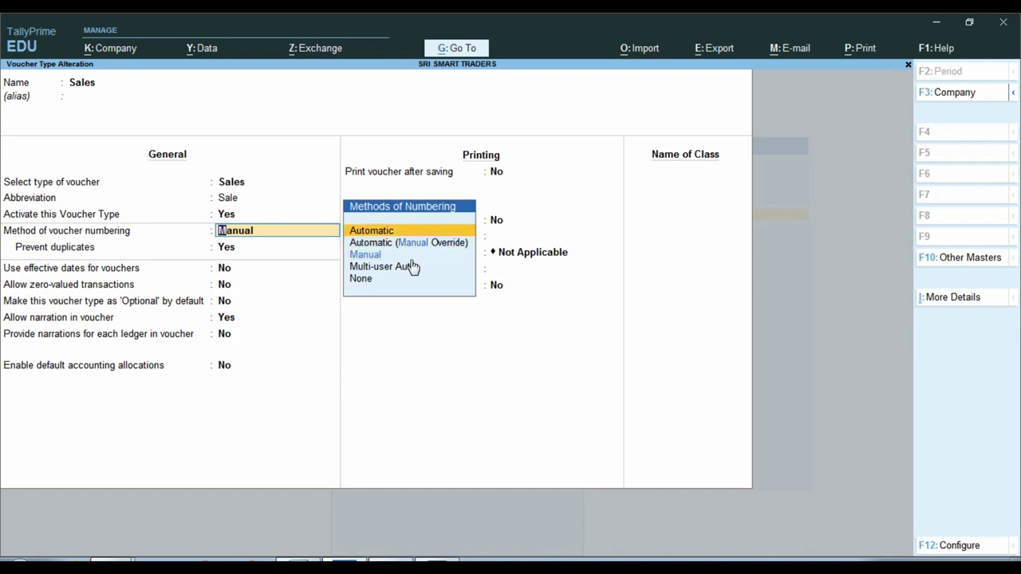
{"action": "key", "text": "Return"}
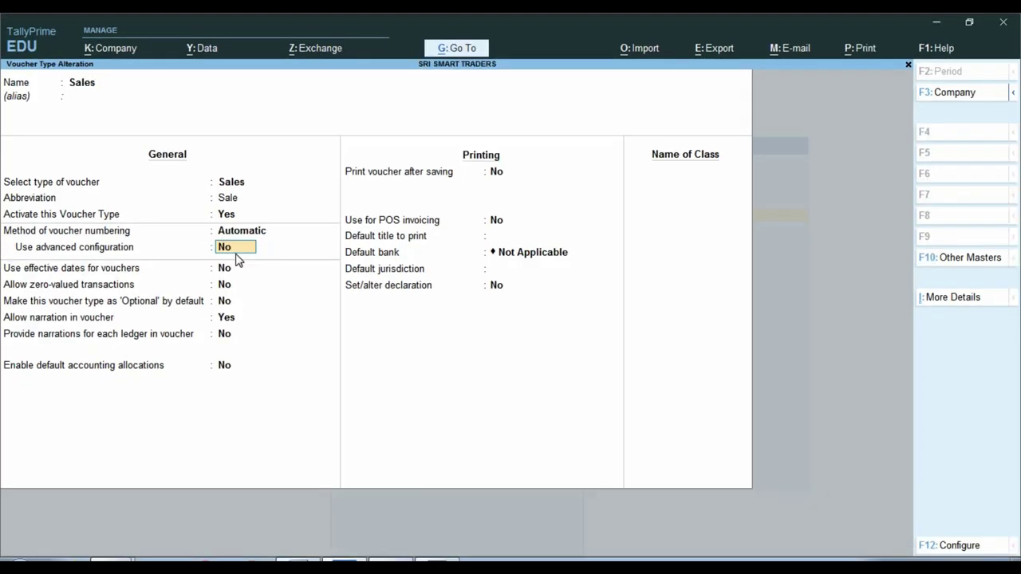
{"action": "type", "text": "y"}
{"action": "key", "text": "Return"}
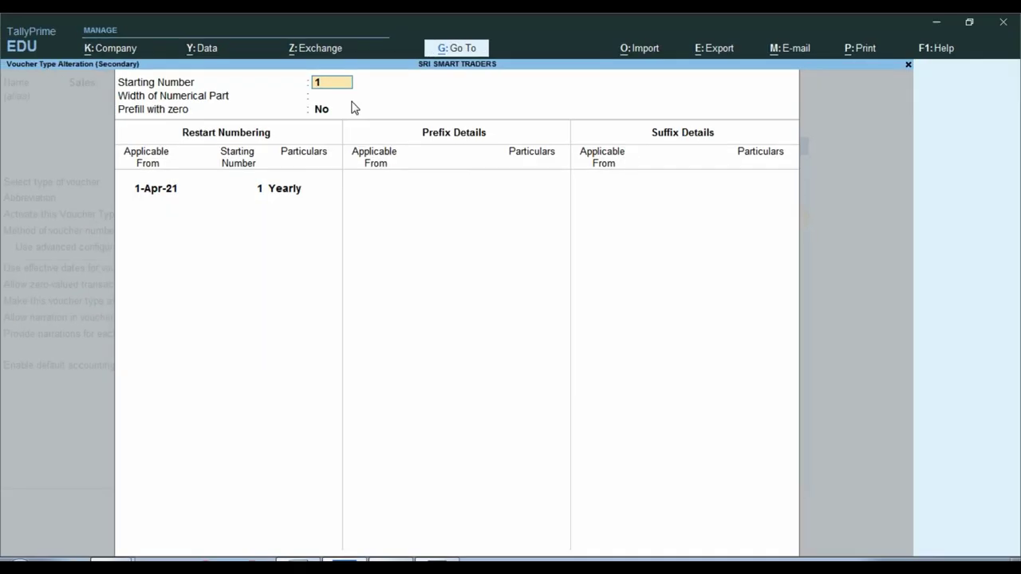
- Keep 1 as the starting number and set the width of the numerical part to 4
{"action": "key", "text": "Return"}
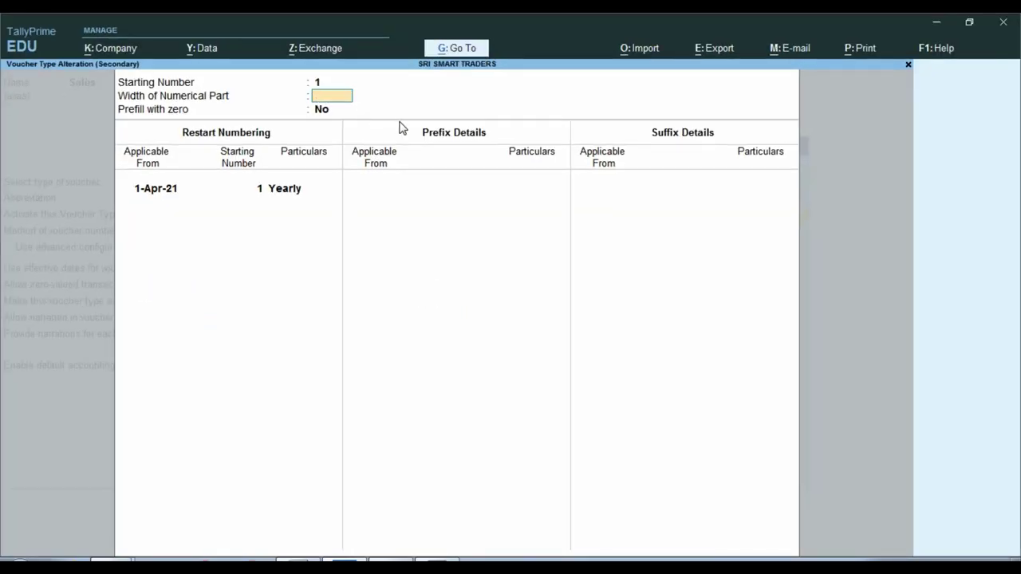
{"action": "type", "text": "4"}
{"action": "key", "text": "Return"}
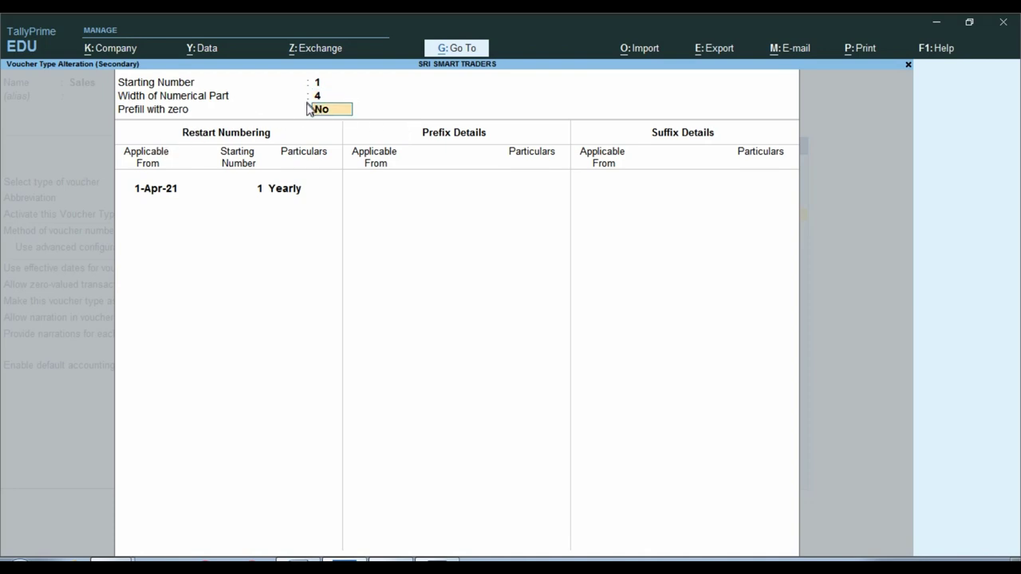
{"action": "key", "text": "BackSpace"}
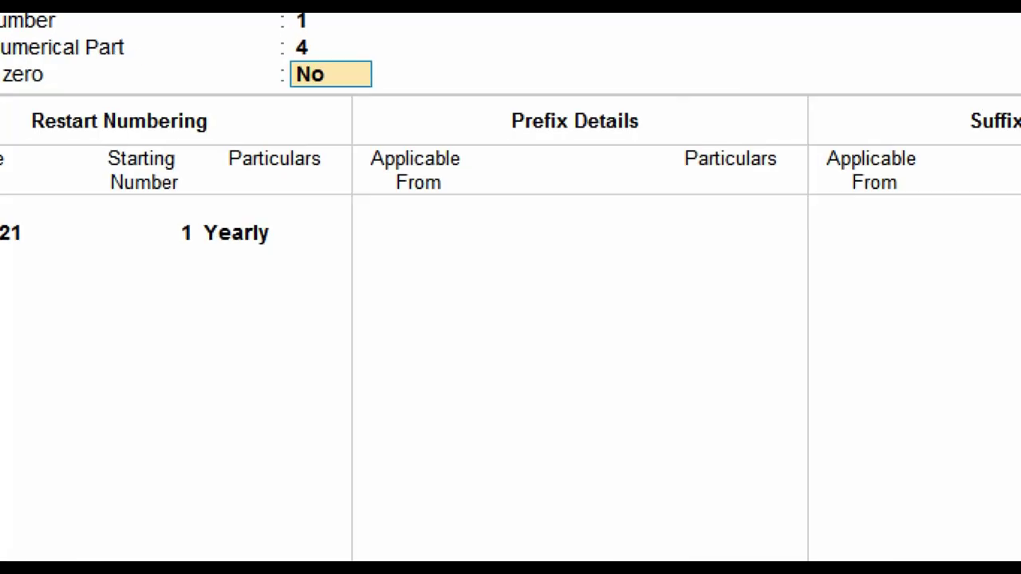
{"action": "left_click", "coordinate": [316, 112]}
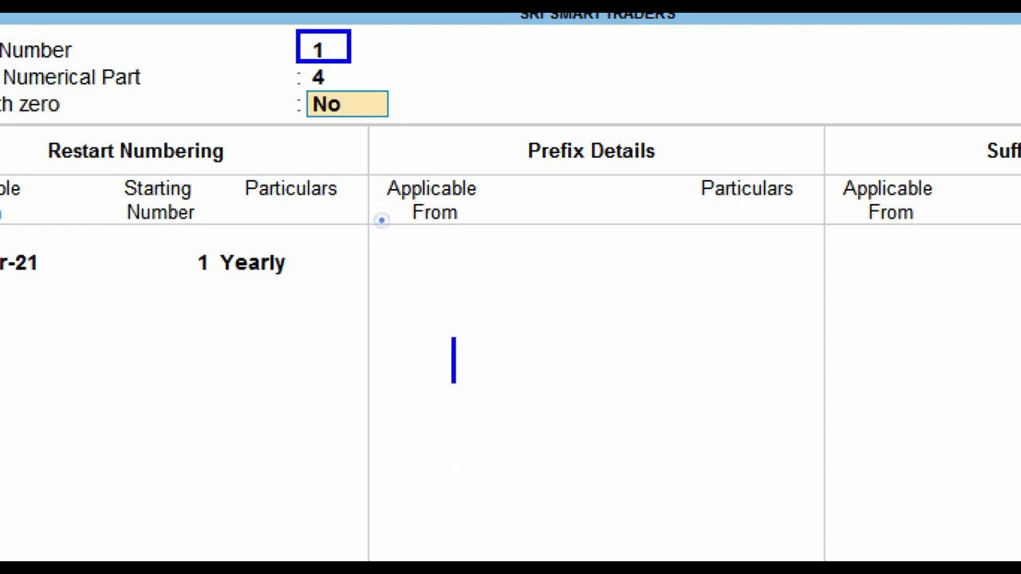
{"action": "type", "text": "000"}
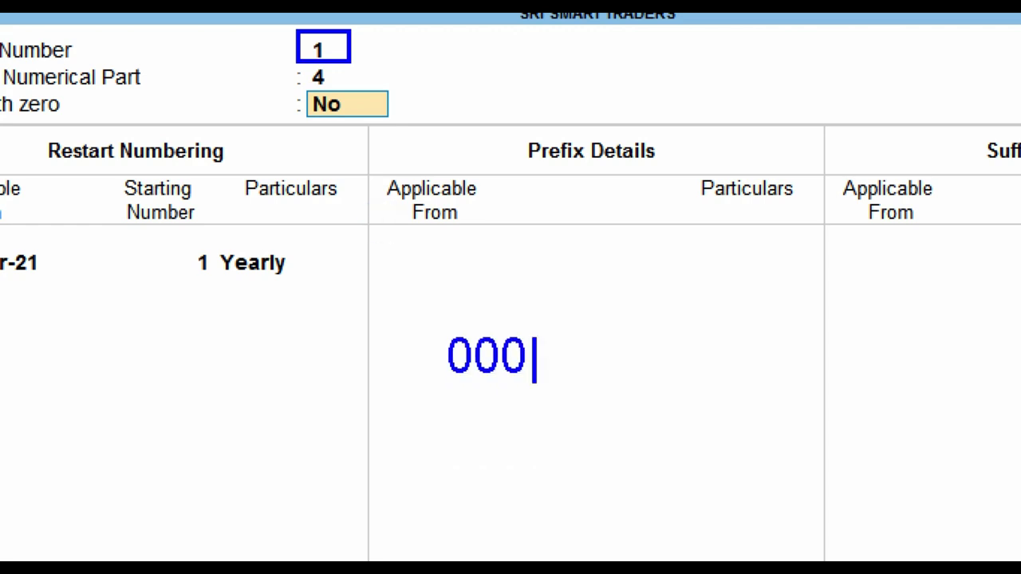
{"action": "type", "text": "1"}
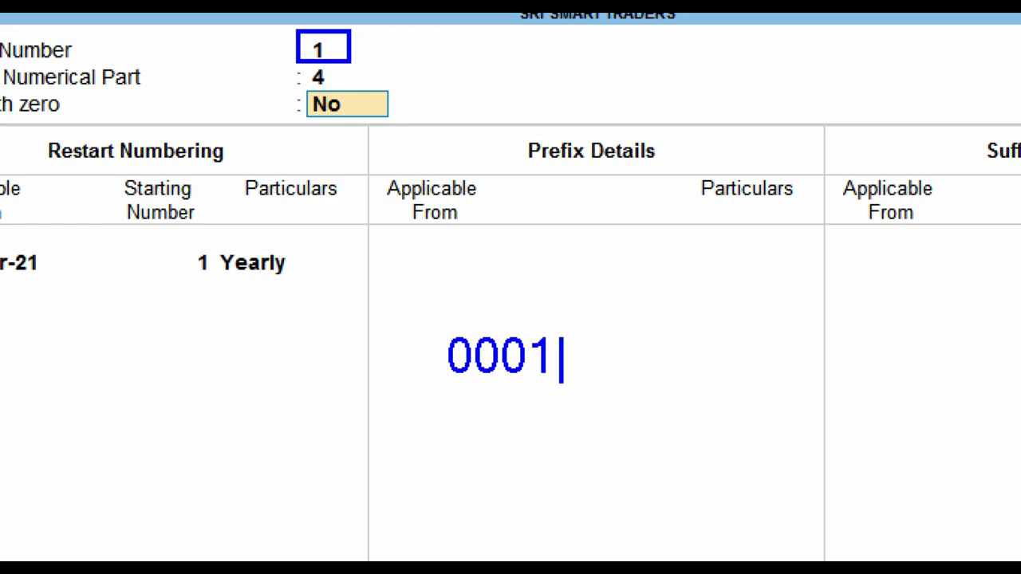
{"action": "key", "text": "Escape"}
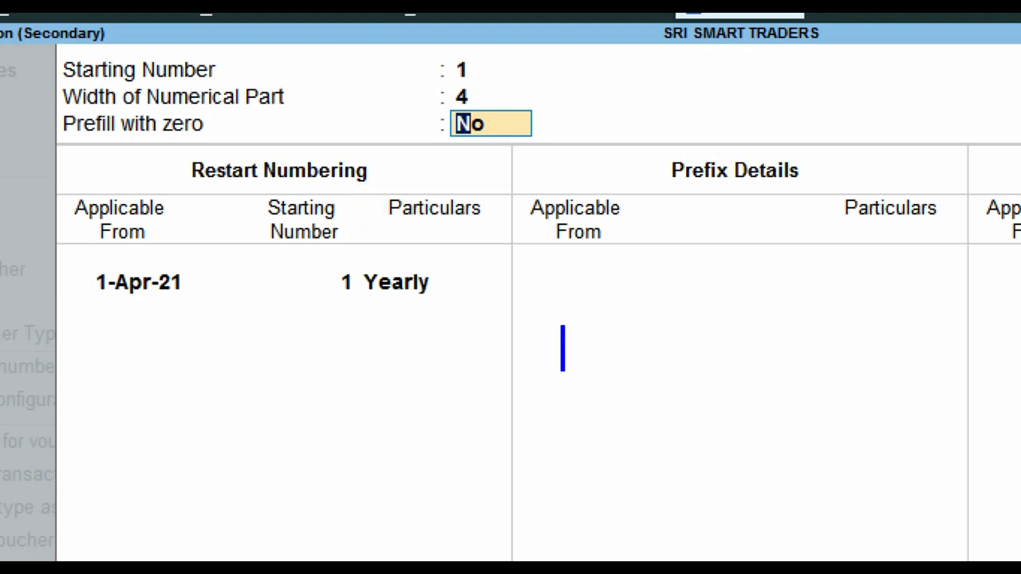
{"action": "type", "text": "0001"}
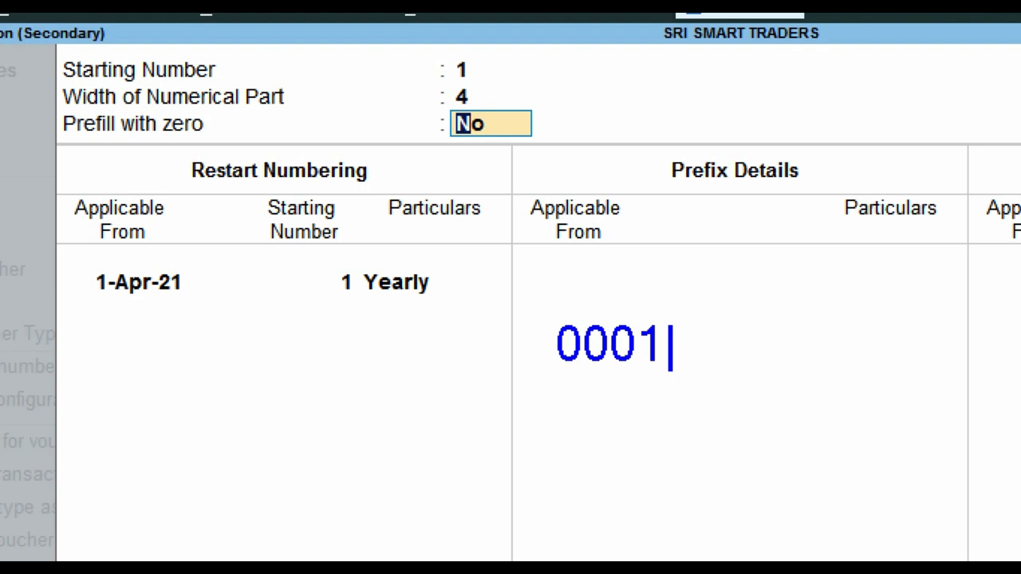
{"action": "key", "text": "Return"}
{"action": "type", "text": "1"}
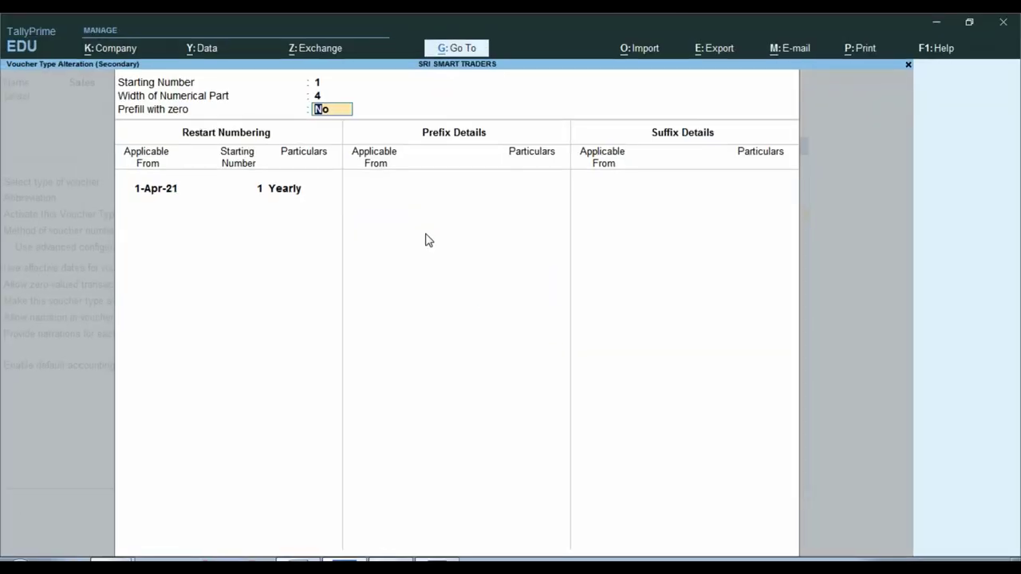
- Enable prefilling with zero and keep the restart numbering at 1-Apr-21, starting number 1 and Yearly periodicity
{"action": "type", "text": "y"}
{"action": "key", "text": "Return"}
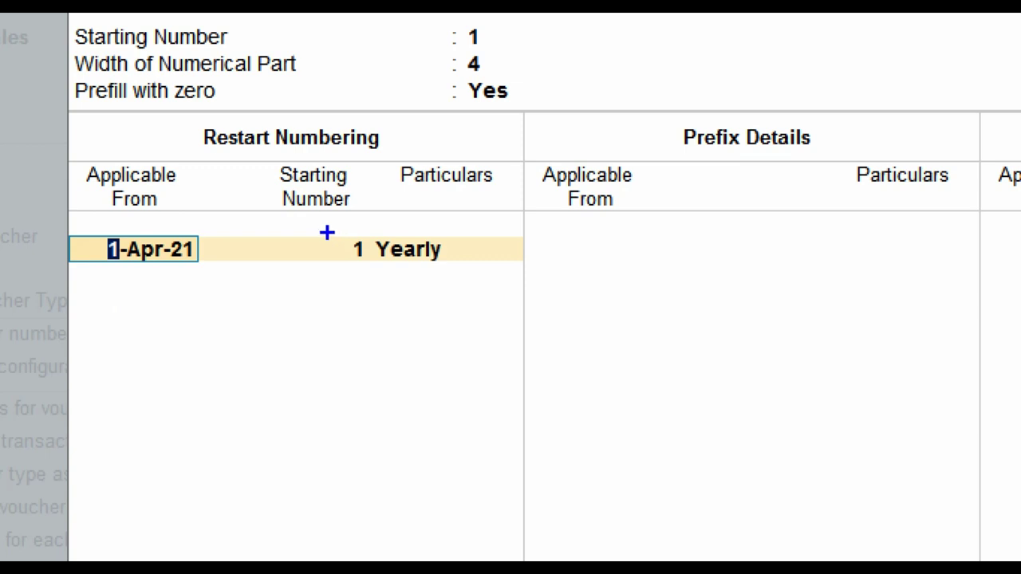
{"action": "left_click_drag", "start_coordinate": [327, 232], "coordinate": [372, 262]}
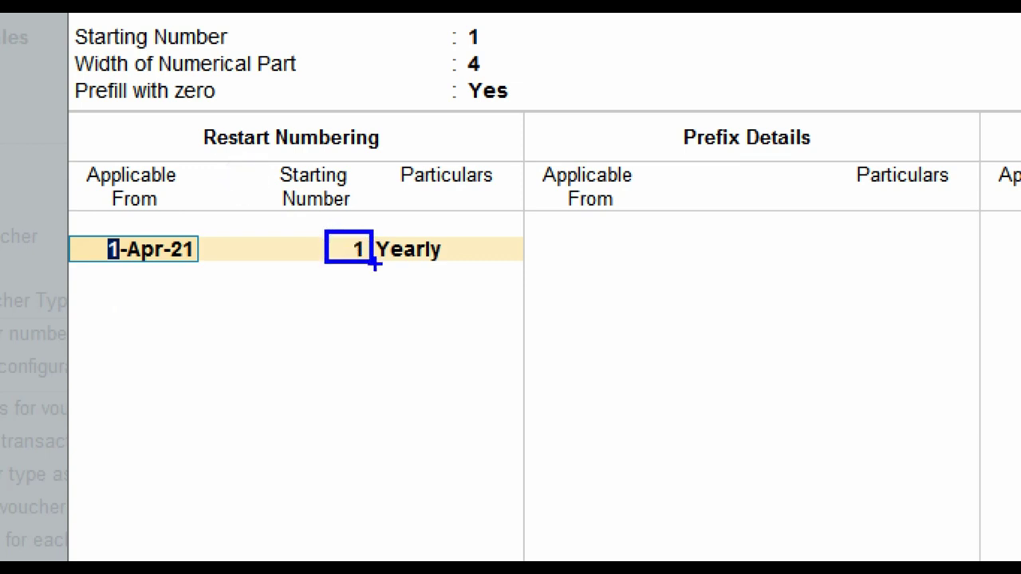
{"action": "mouse_move", "coordinate": [472, 218]}
{"action": "left_mouse_down"}
{"action": "mouse_move", "coordinate": [447, 295]}
{"action": "mouse_move", "coordinate": [353, 300]}
{"action": "left_mouse_up"}
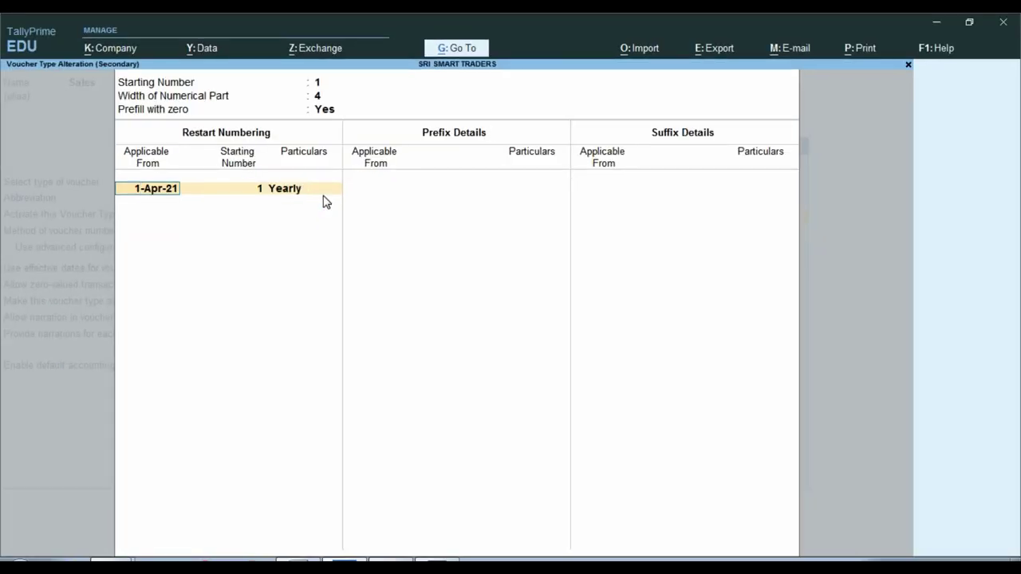
{"action": "key", "text": "Return"}
{"action": "key", "text": "Return"}
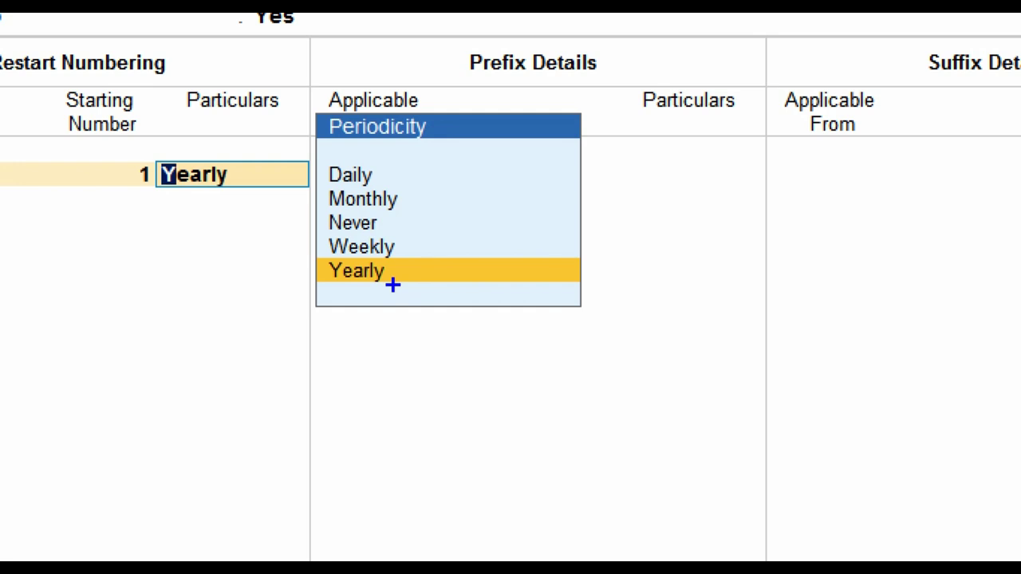
{"action": "left_click", "coordinate": [399, 201]}
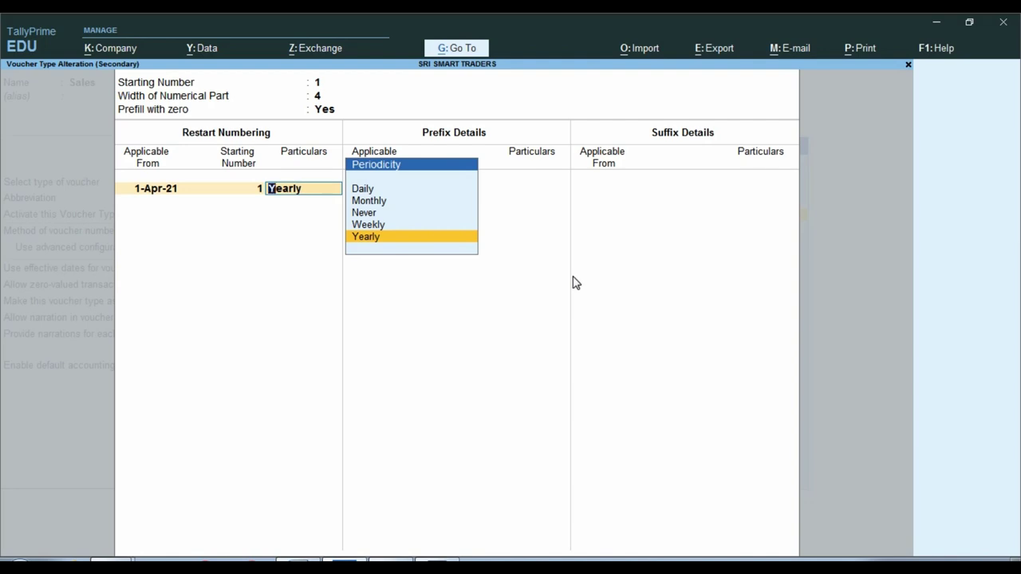
{"action": "key", "text": "Return"}
{"action": "key", "text": "Return"}
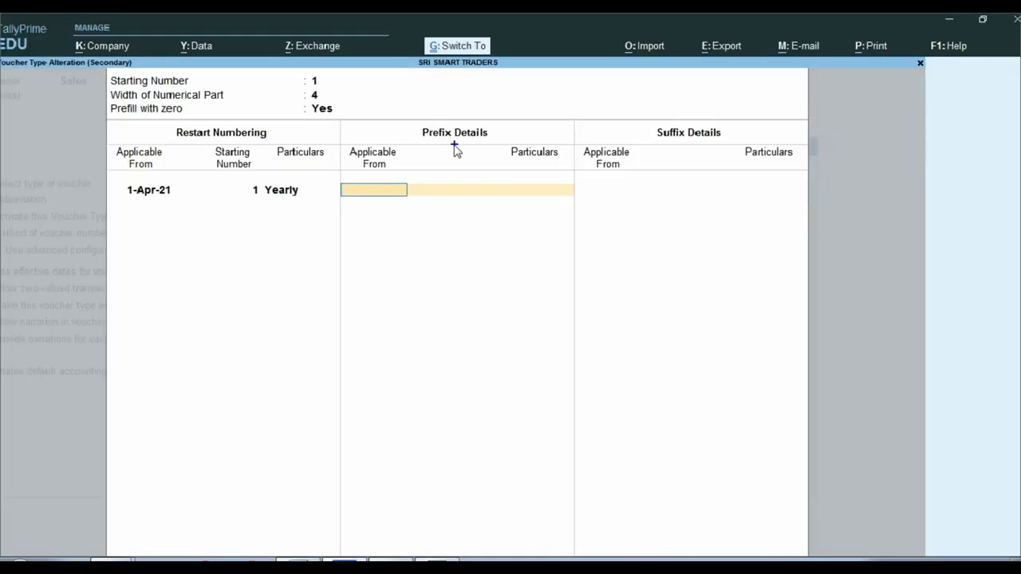
- Set the applicable-from date of the prefix details to 1-Apr-21
{"action": "type", "text": "1.4.2"}
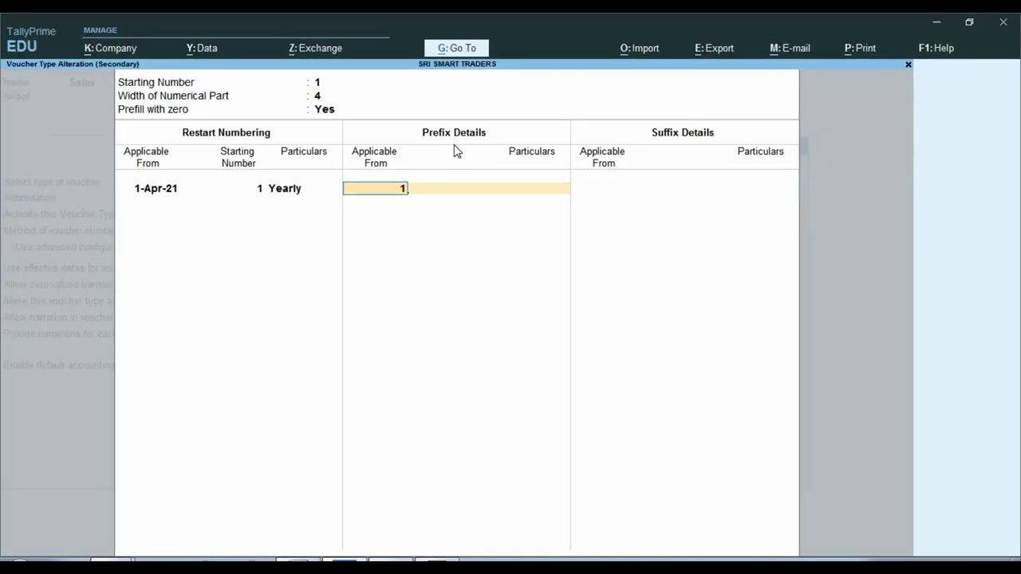
{"action": "type", "text": "021"}
{"action": "key", "text": "Return"}
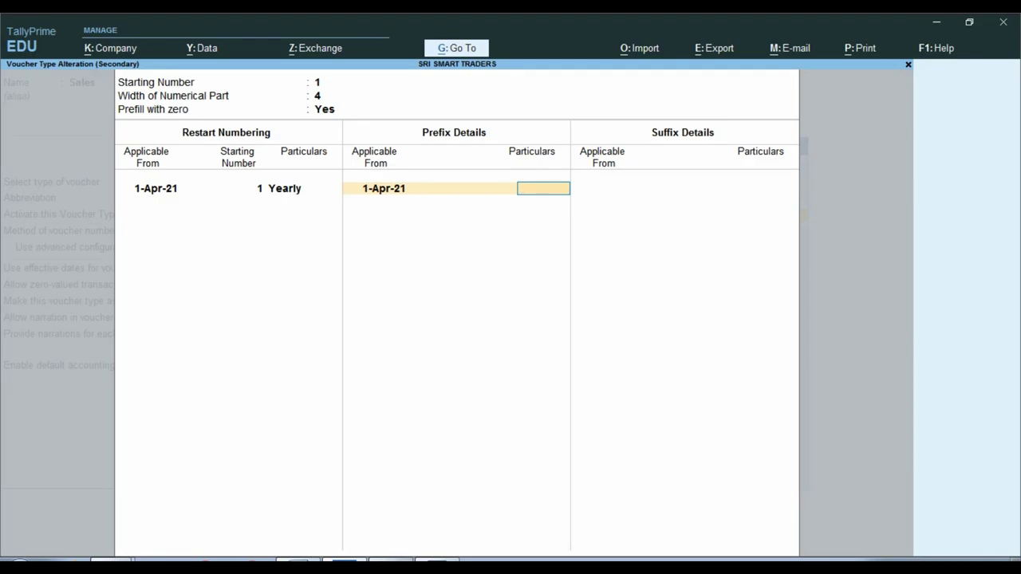
- Switch to Windows Photo Viewer and browse the sample invoice photos to examine how their invoice numbers use prefixes
{"action": "left_click", "coordinate": [399, 563]}
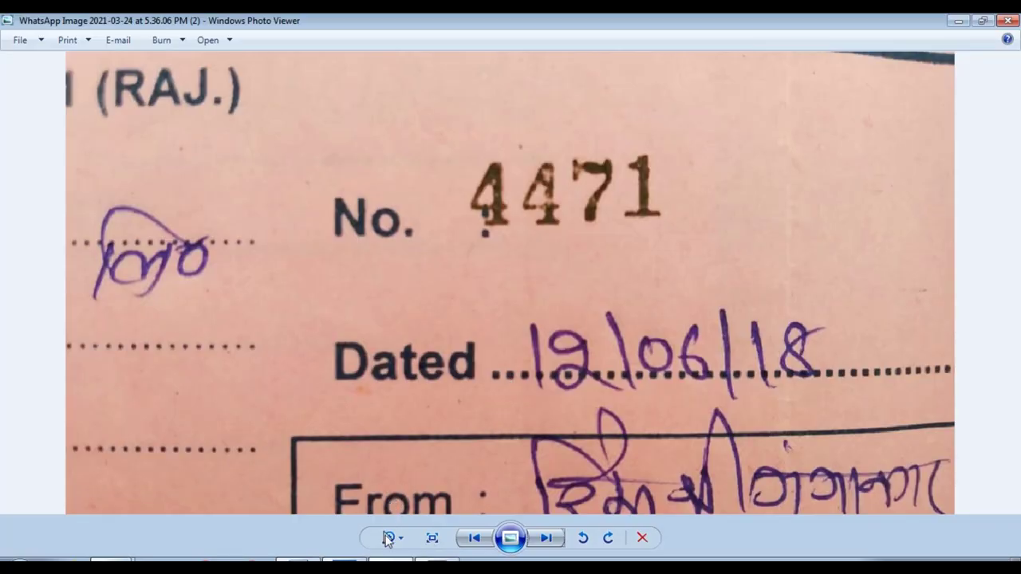
{"action": "left_click", "coordinate": [473, 537]}
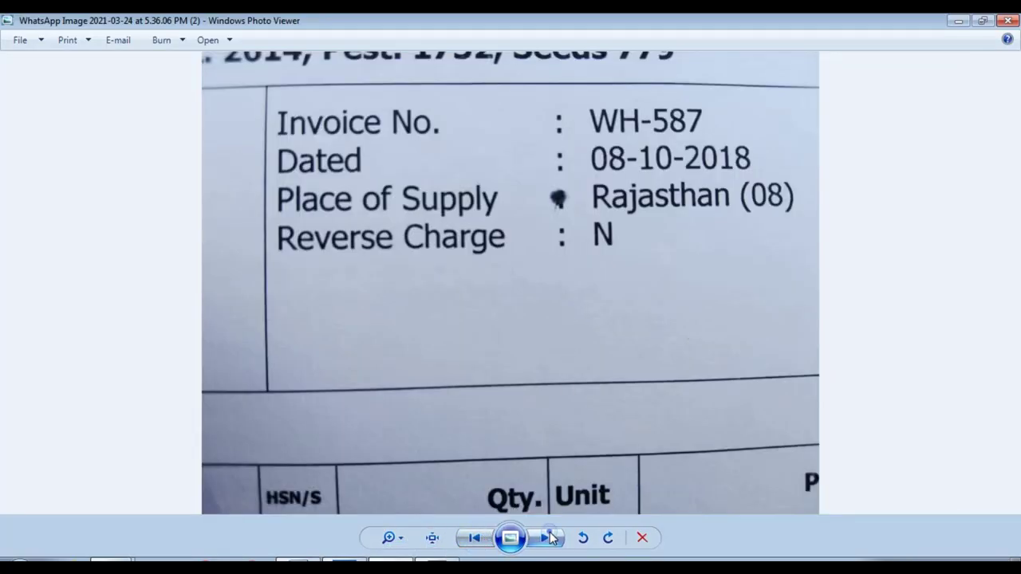
{"action": "left_click", "coordinate": [547, 537]}
{"action": "left_click", "coordinate": [549, 538]}
{"action": "left_click", "coordinate": [549, 538]}
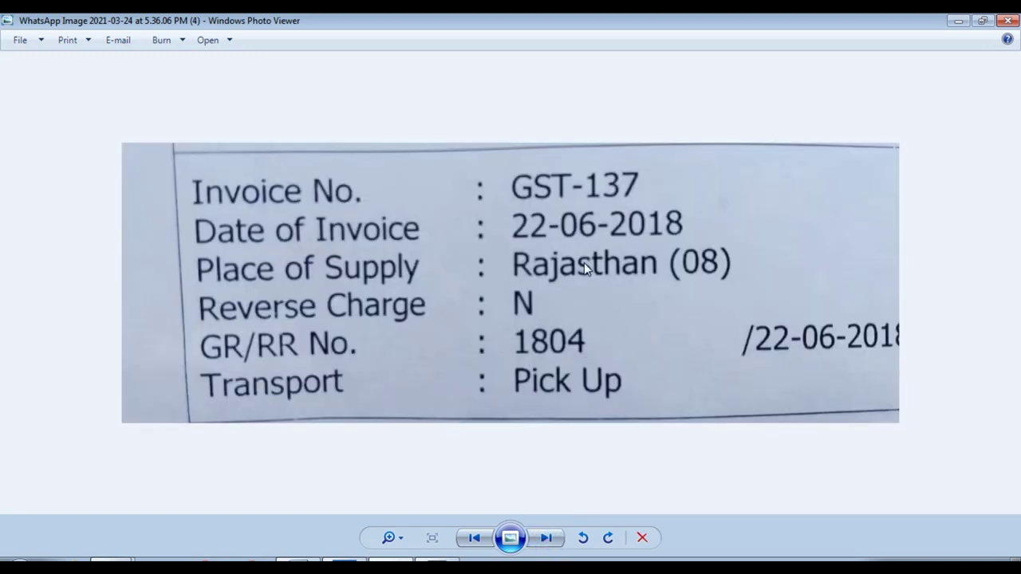
{"action": "left_click", "coordinate": [542, 542]}
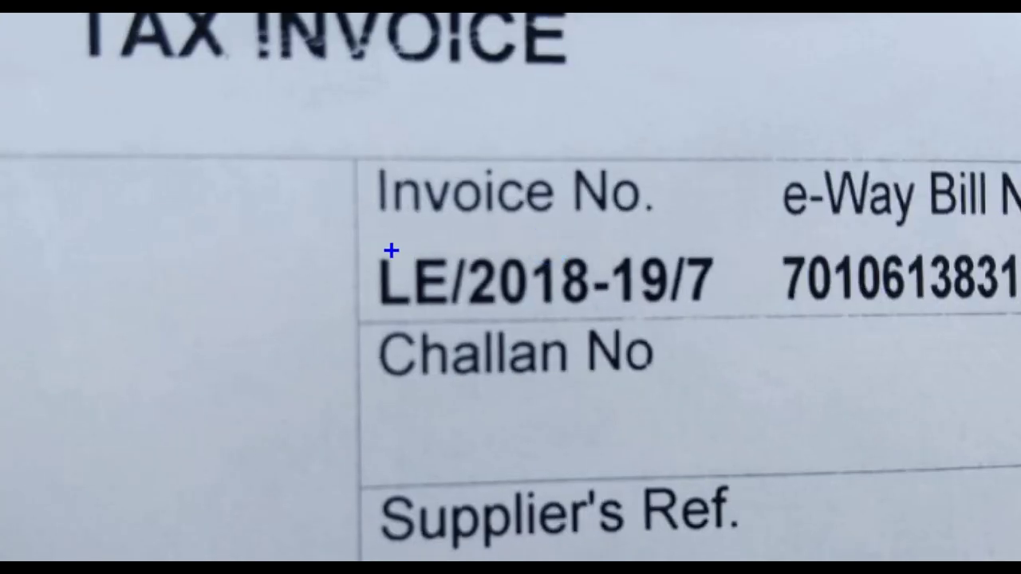
{"action": "left_click_drag", "start_coordinate": [348, 237], "coordinate": [675, 308]}
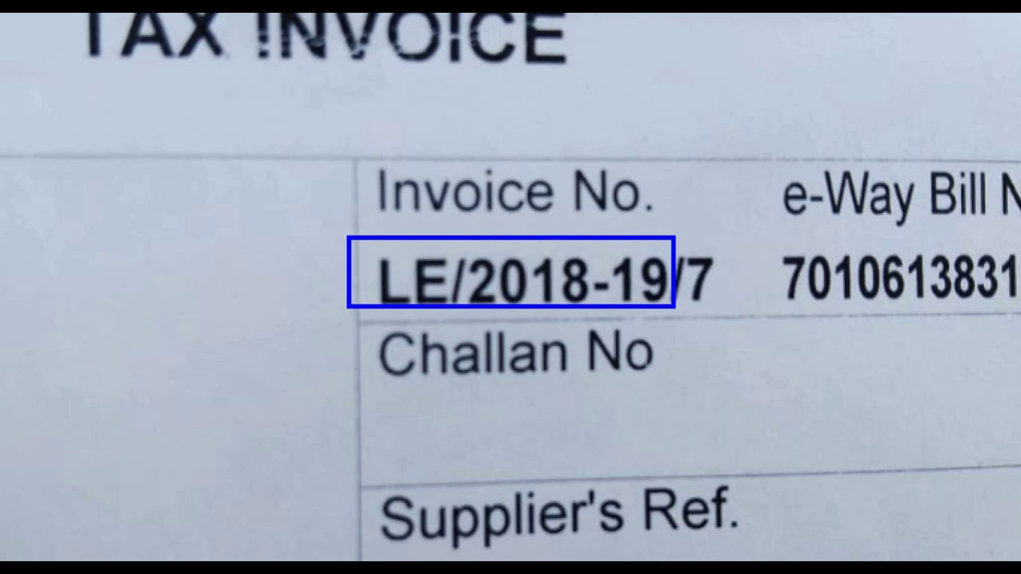
{"action": "mouse_move", "coordinate": [275, 251]}
{"action": "left_mouse_down"}
{"action": "mouse_move", "coordinate": [412, 246]}
{"action": "mouse_move", "coordinate": [543, 116]}
{"action": "left_mouse_up"}
{"action": "key", "text": "Escape"}
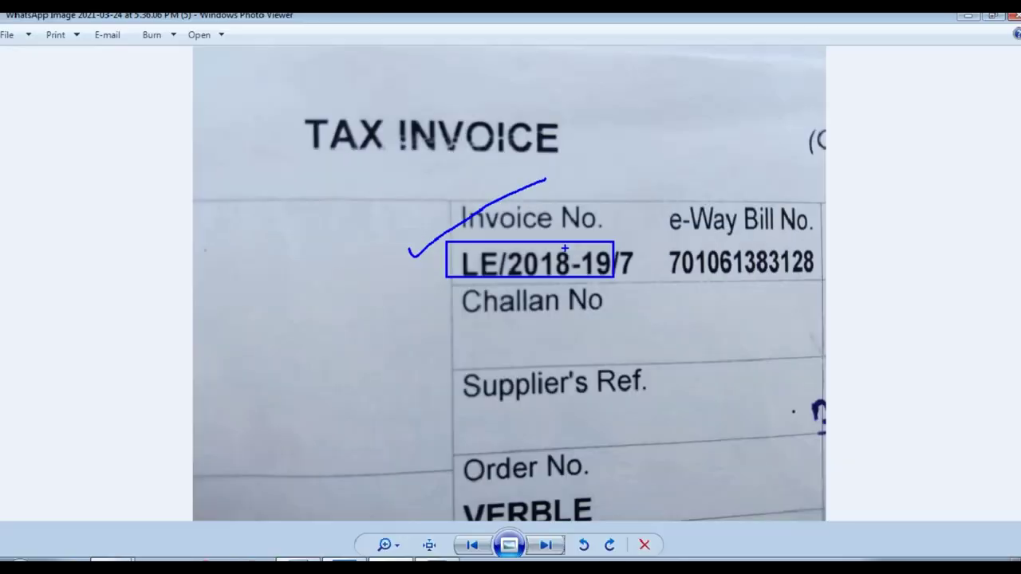
- Switch back to TallyPrime and set the prefix particulars to SST/21-22/
{"action": "left_click", "coordinate": [357, 562]}
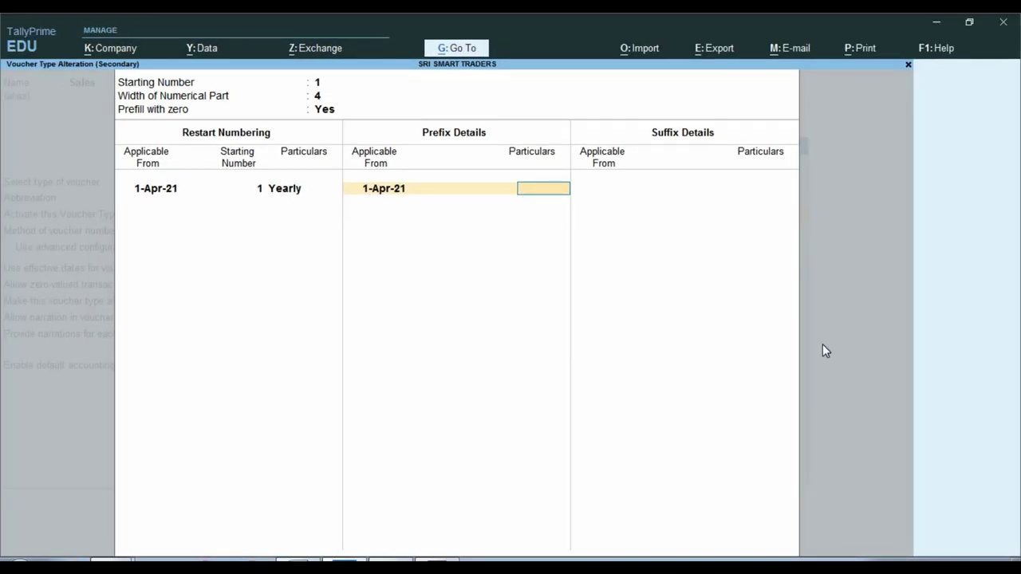
{"action": "type", "text": "SST/21-22/"}
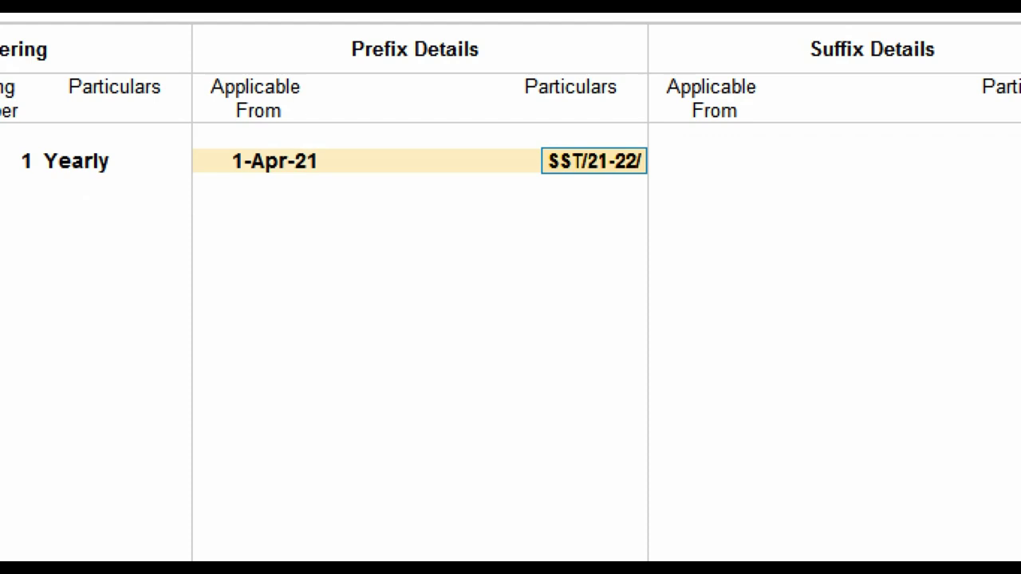
{"action": "left_click", "coordinate": [494, 216]}
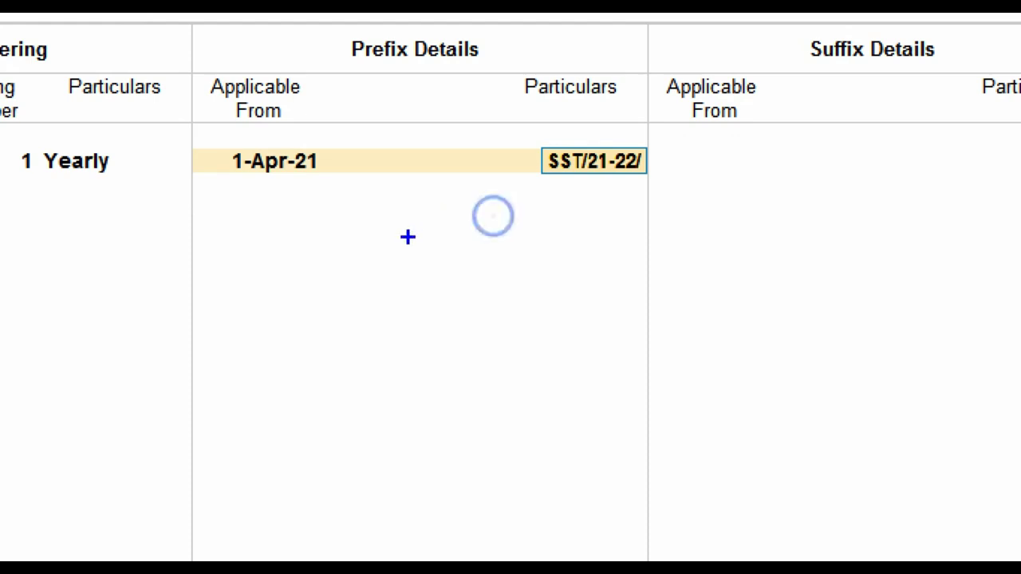
{"action": "left_click", "coordinate": [385, 248]}
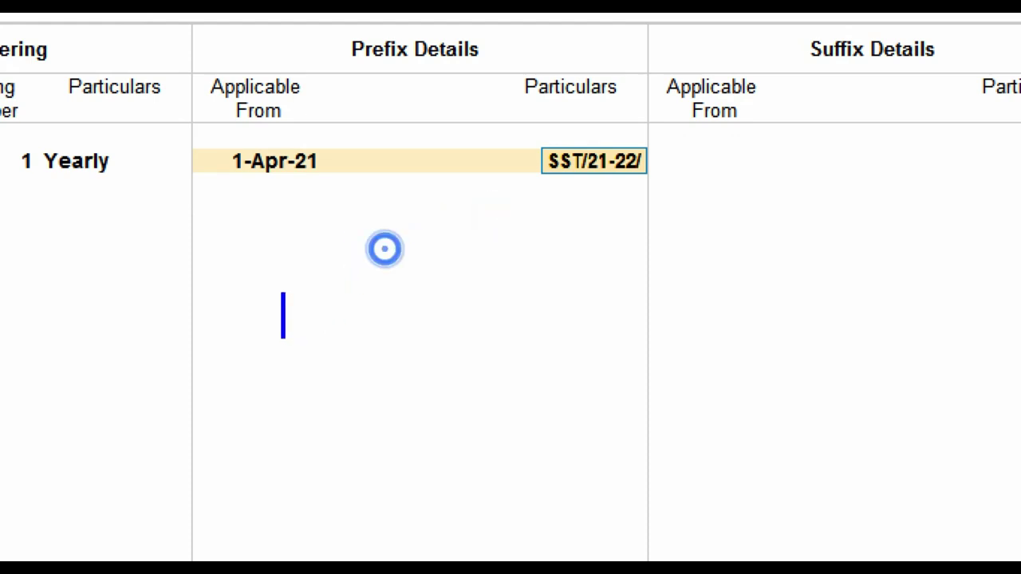
{"action": "type", "text": "SST"}
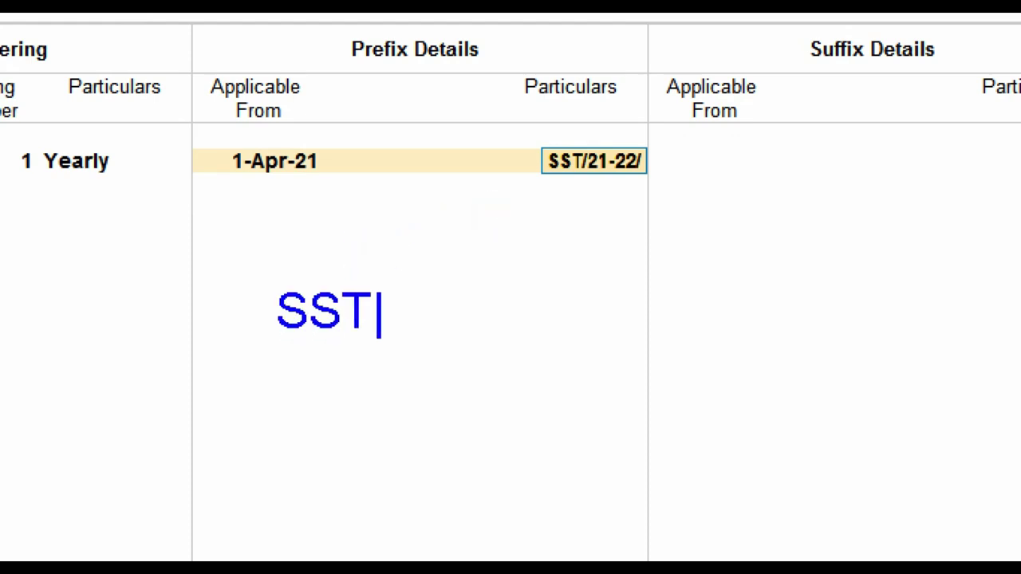
{"action": "type", "text": "/21-22"}
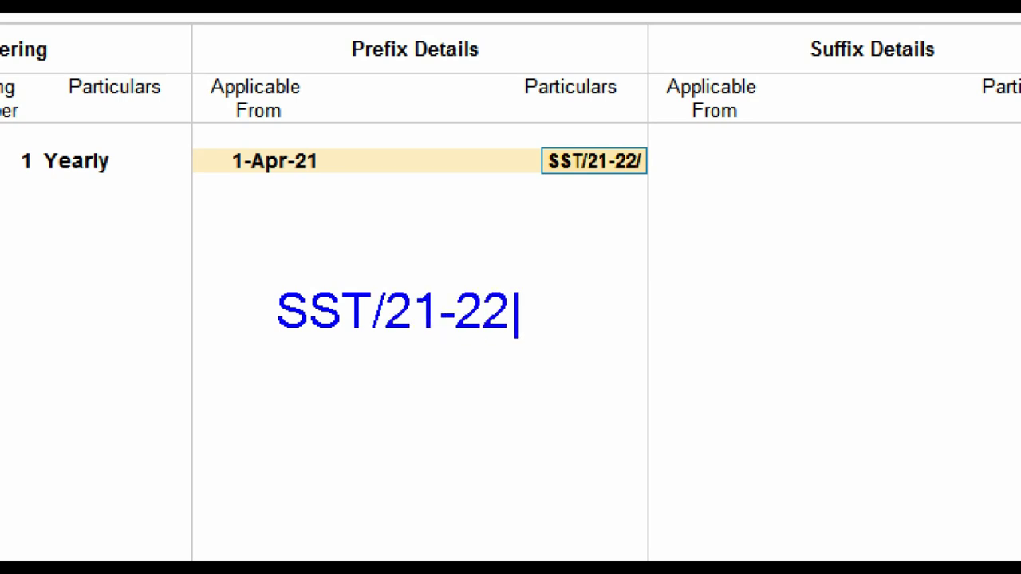
{"action": "type", "text": "/"}
{"action": "type", "text": "000"}
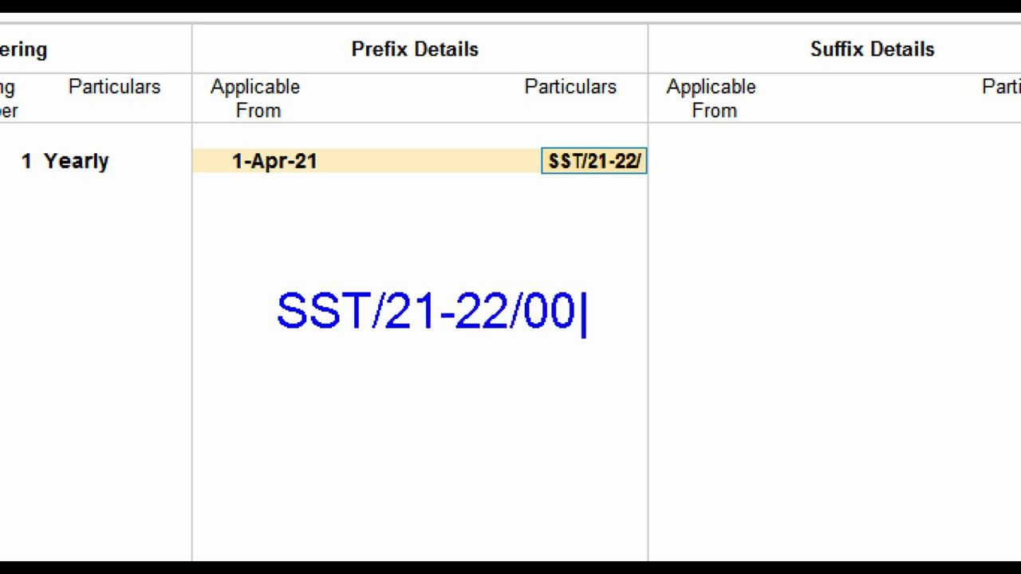
{"action": "type", "text": "1"}
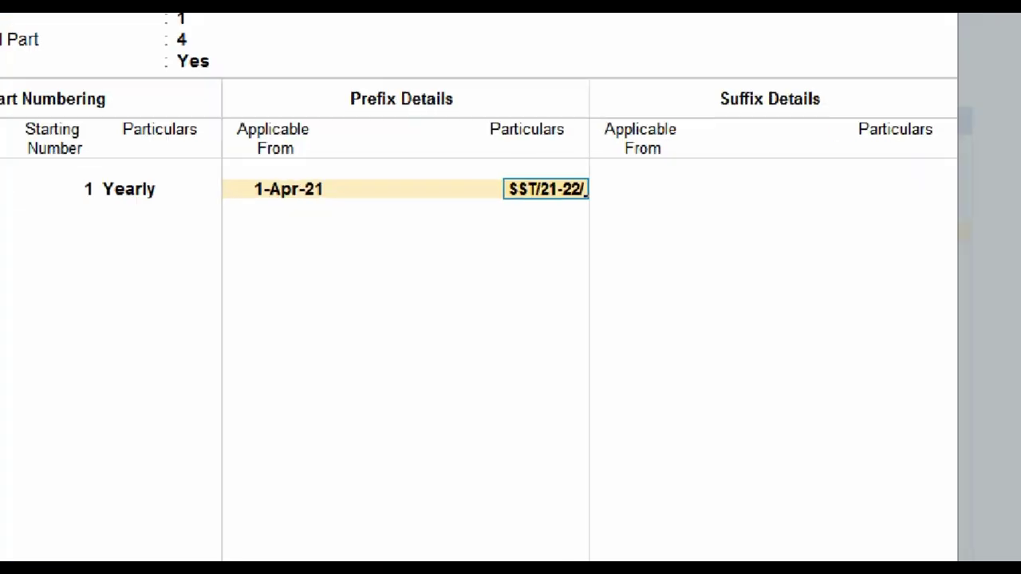
{"action": "left_click", "coordinate": [535, 189]}
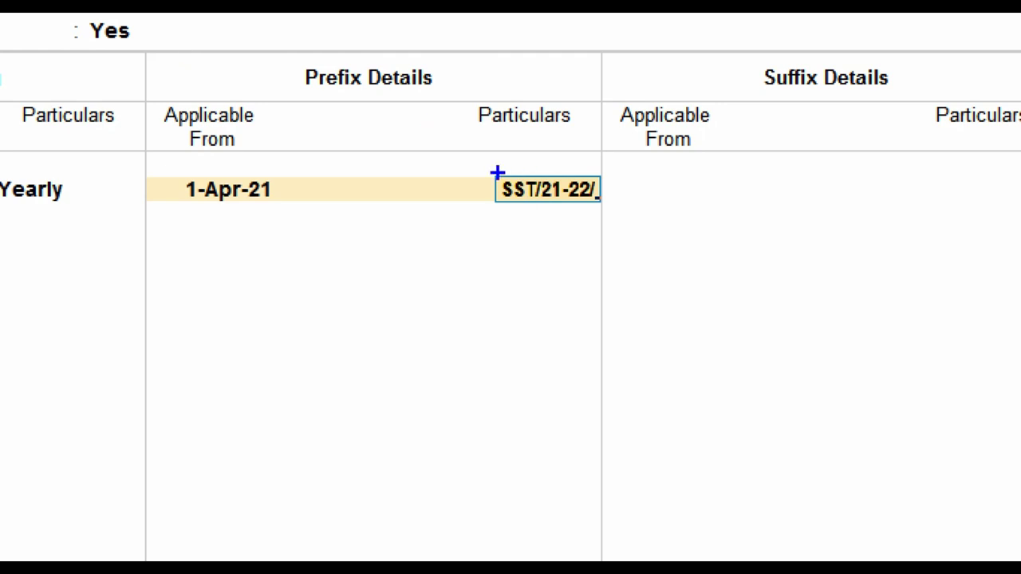
{"action": "mouse_move", "coordinate": [467, 152]}
{"action": "left_mouse_down"}
{"action": "mouse_move", "coordinate": [512, 191]}
{"action": "mouse_move", "coordinate": [615, 225]}
{"action": "left_mouse_up"}
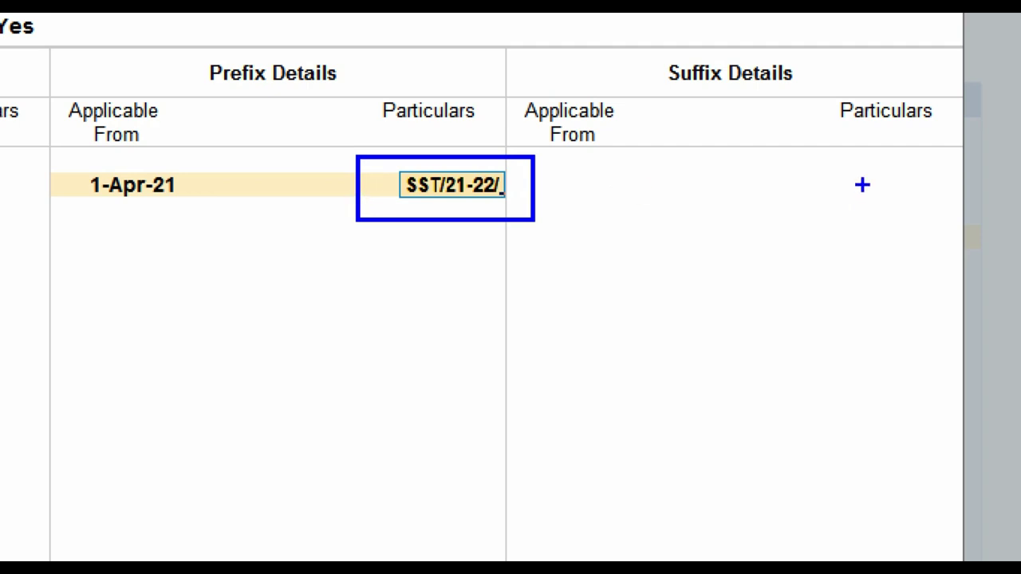
{"action": "left_click_drag", "start_coordinate": [800, 157], "coordinate": [967, 212]}
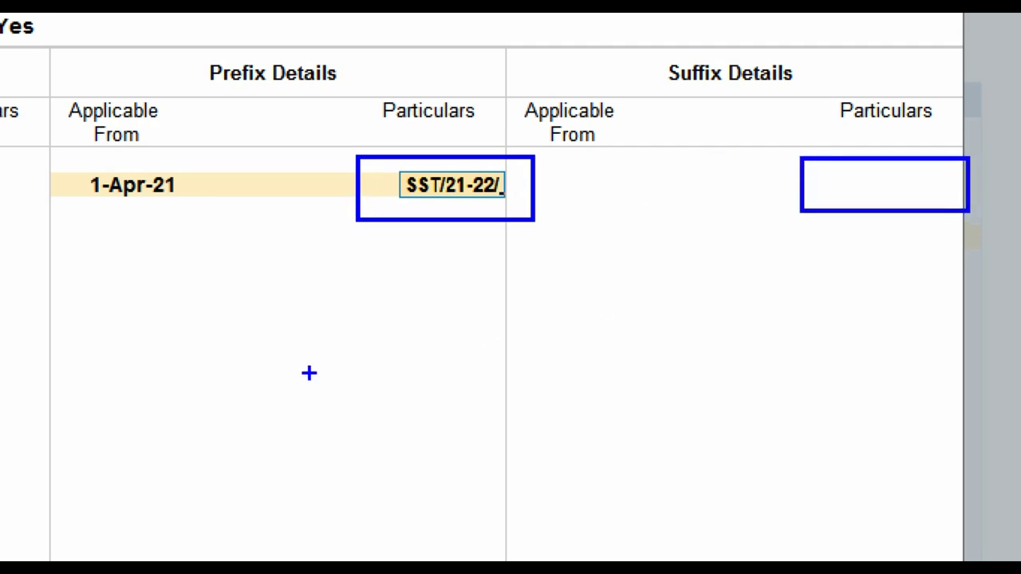
{"action": "left_click_drag", "start_coordinate": [235, 377], "coordinate": [235, 421]}
{"action": "type", "text": "0001"}
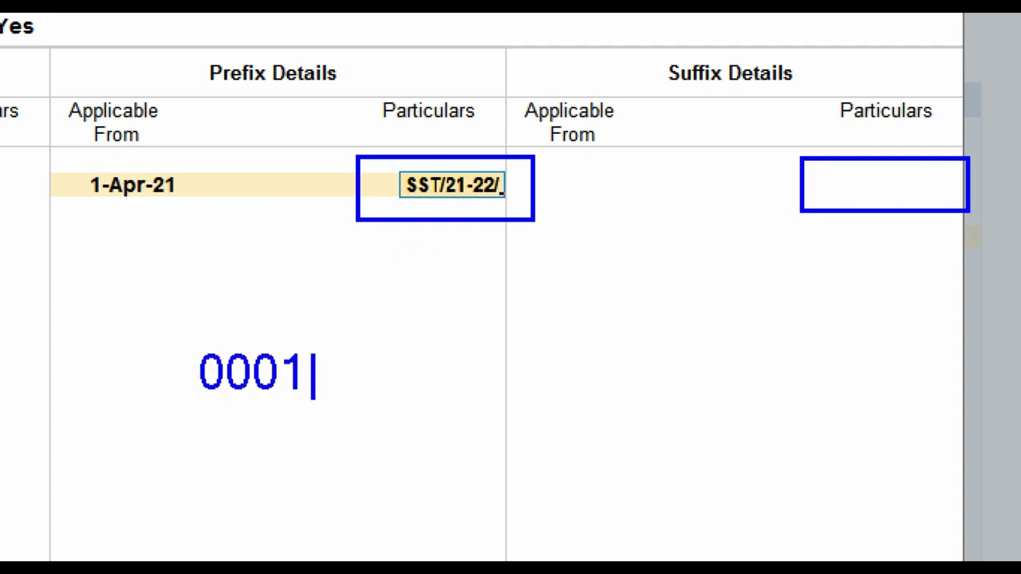
{"action": "type", "text": "/SST/21"}
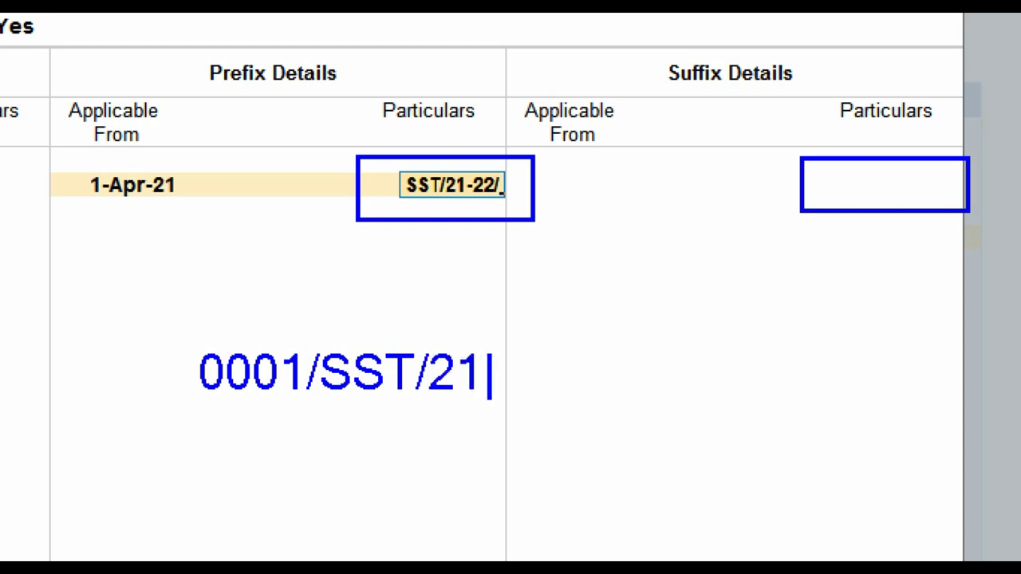
{"action": "type", "text": "-22"}
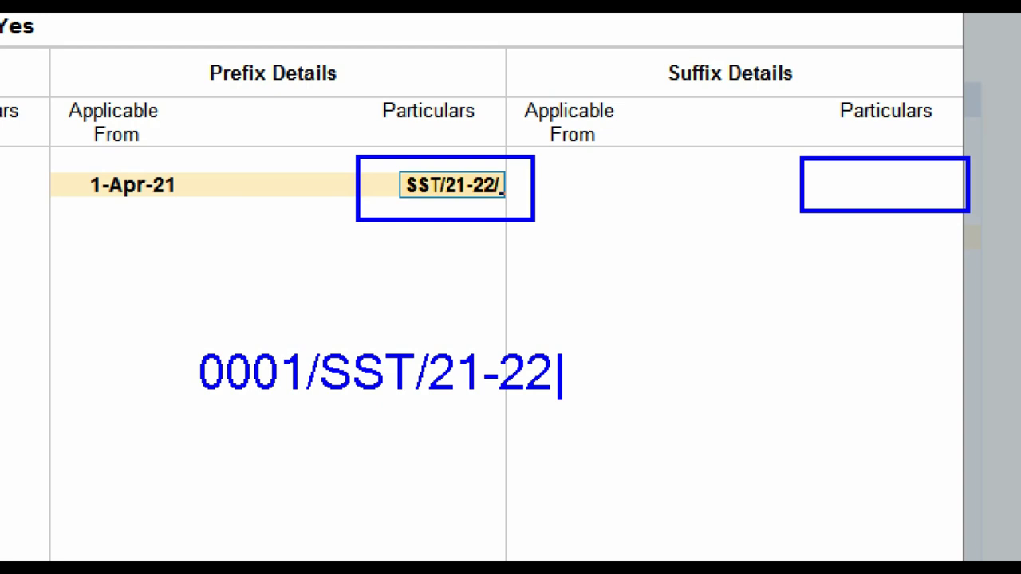
{"action": "left_click_drag", "start_coordinate": [842, 271], "coordinate": [886, 155]}
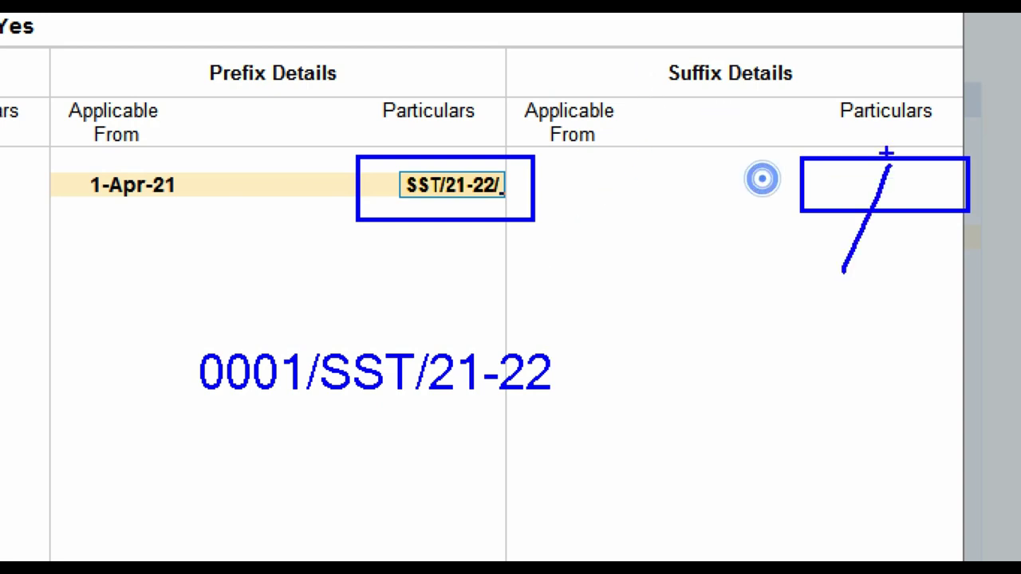